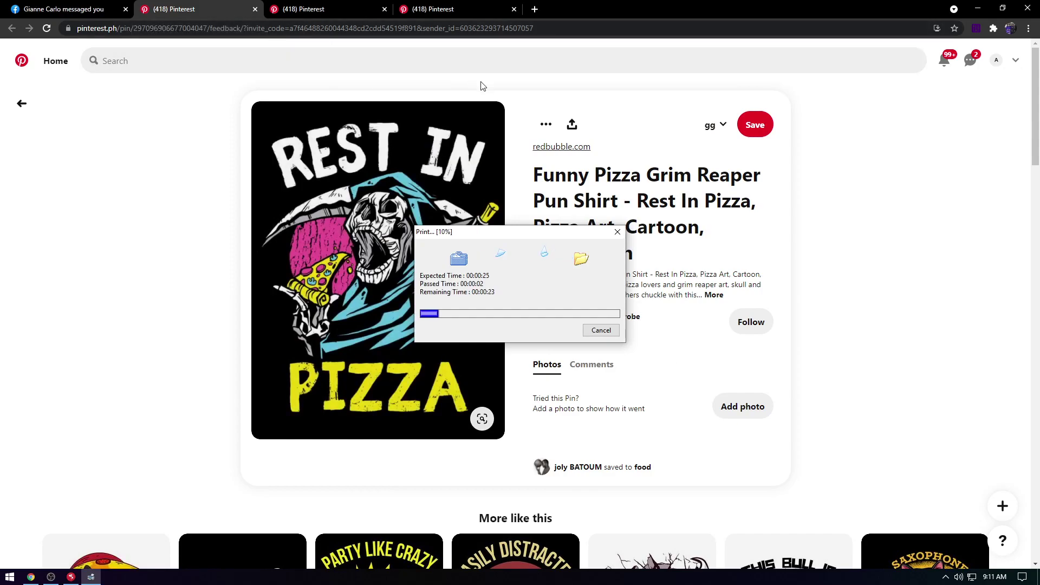
Launch Adobe Photoshop 2020
key("super")
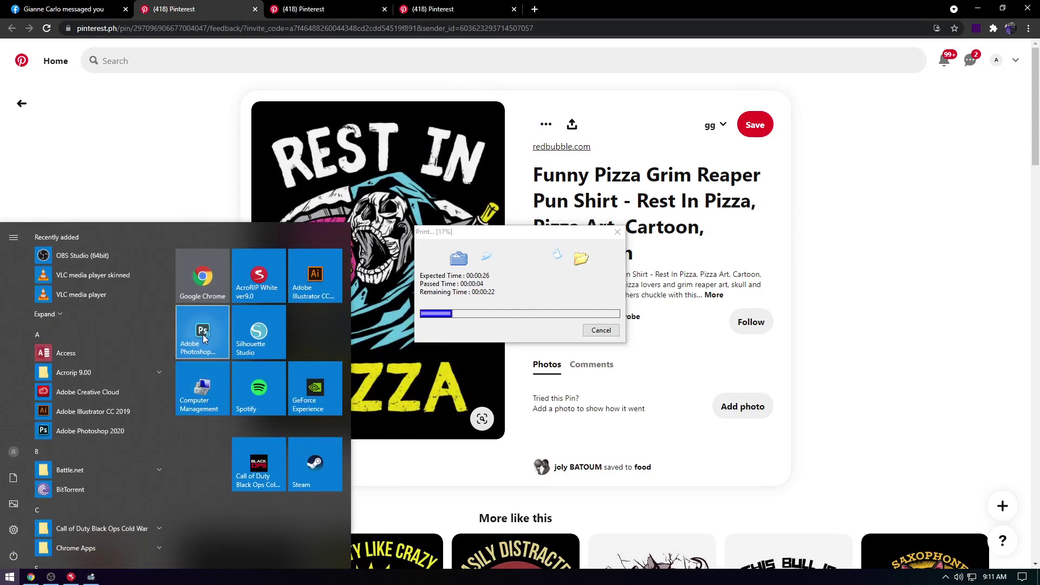
left_click(202, 332)
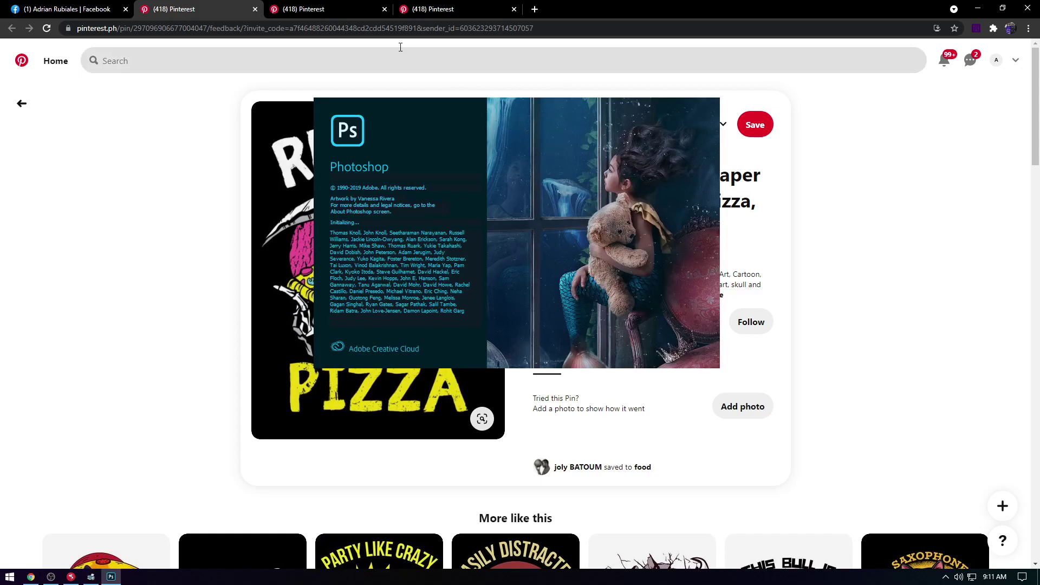
Look through the open Pinterest pins and return to the Rest In Pizza grim reaper design
left_click(327, 8)
left_click(434, 9)
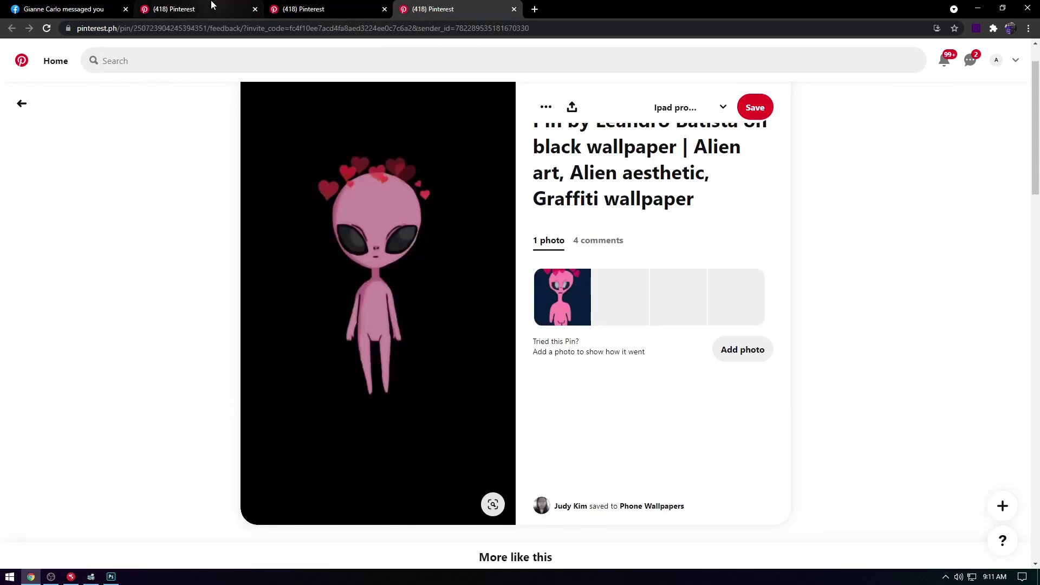
left_click(195, 9)
scroll(541, 271, "down", 5)
scroll(578, 304, "up", 3)
scroll(578, 304, "up", 2)
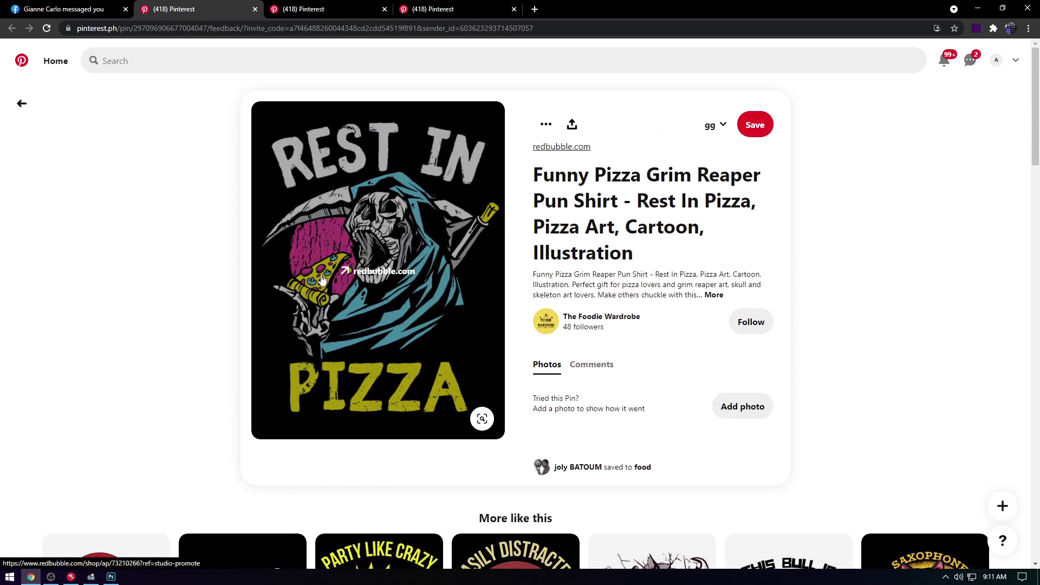
left_click(111, 578)
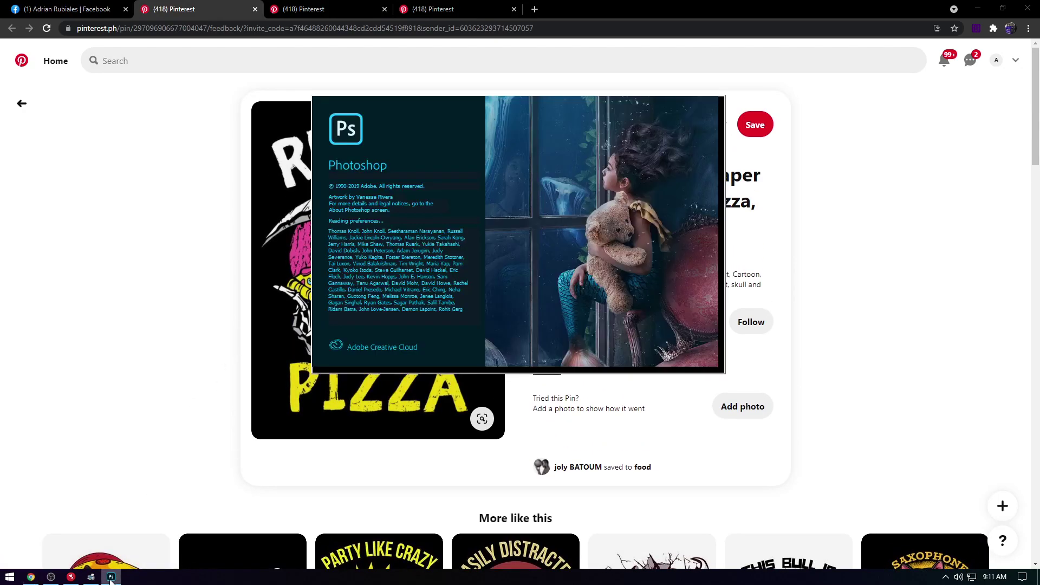
left_click(91, 577)
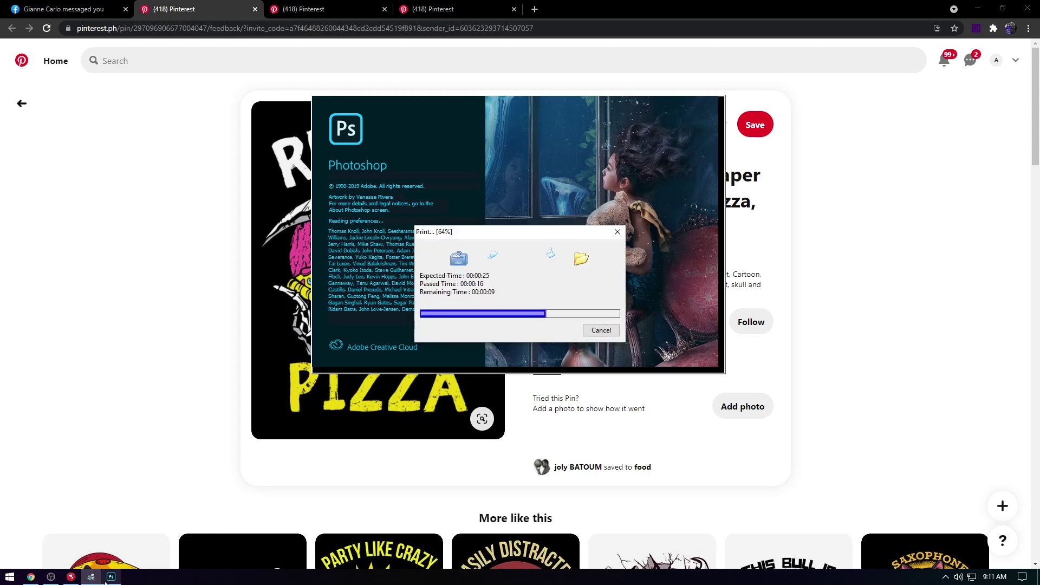
mouse_move(113, 579)
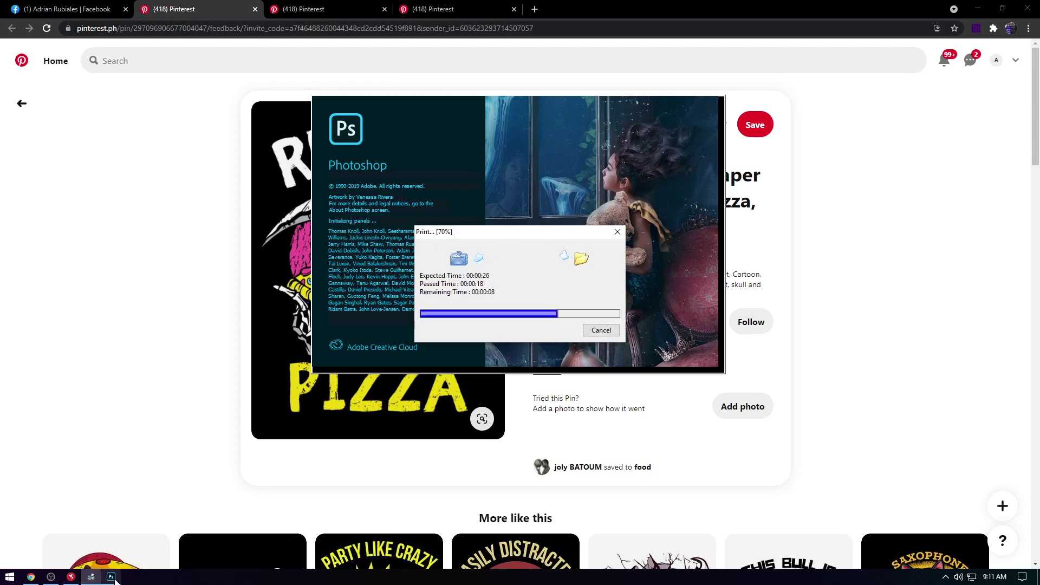
left_click(111, 577)
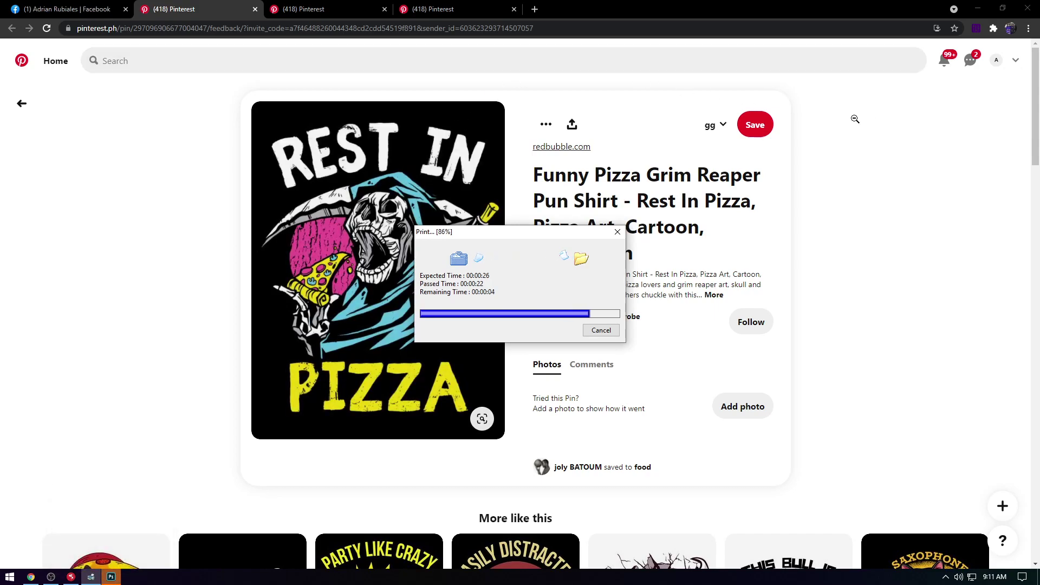
left_click(114, 577)
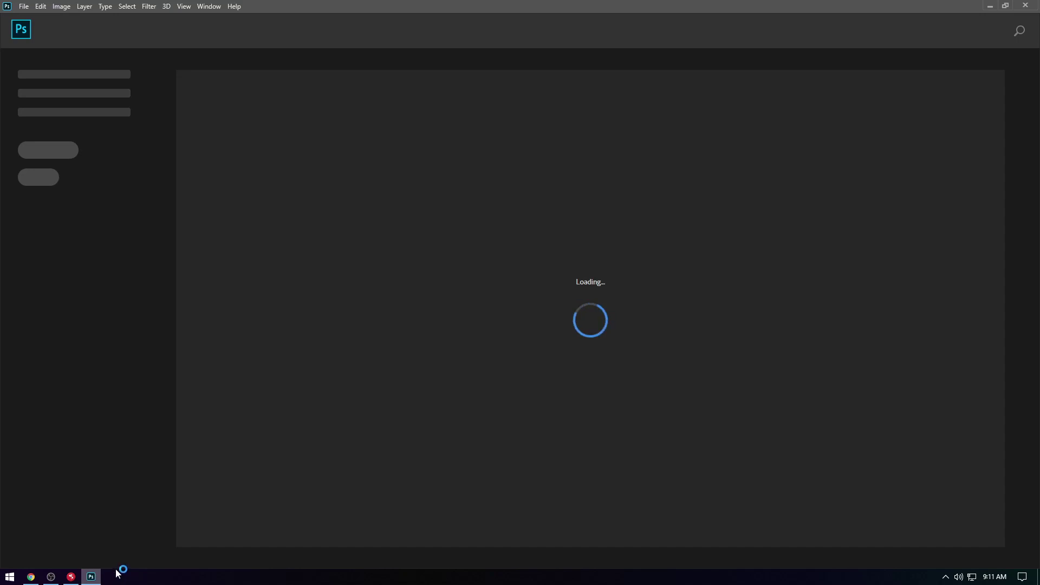
mouse_move(93, 578)
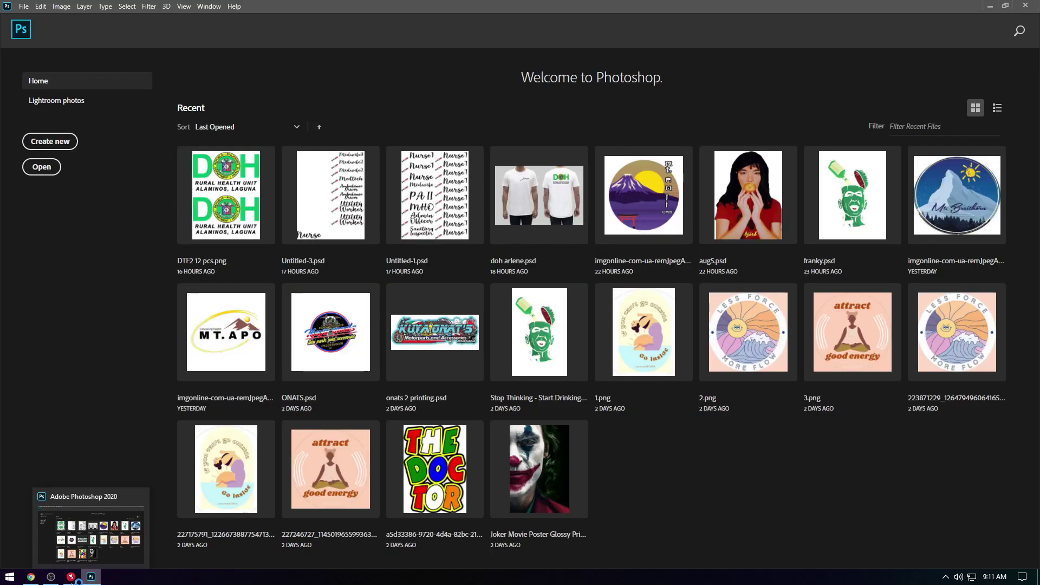
left_click(71, 580)
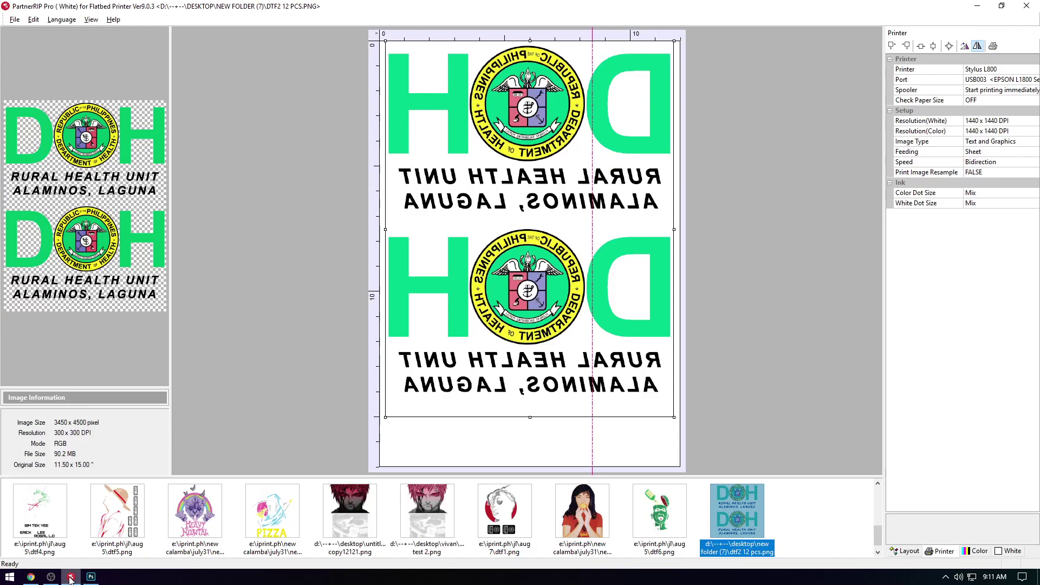
left_click(91, 578)
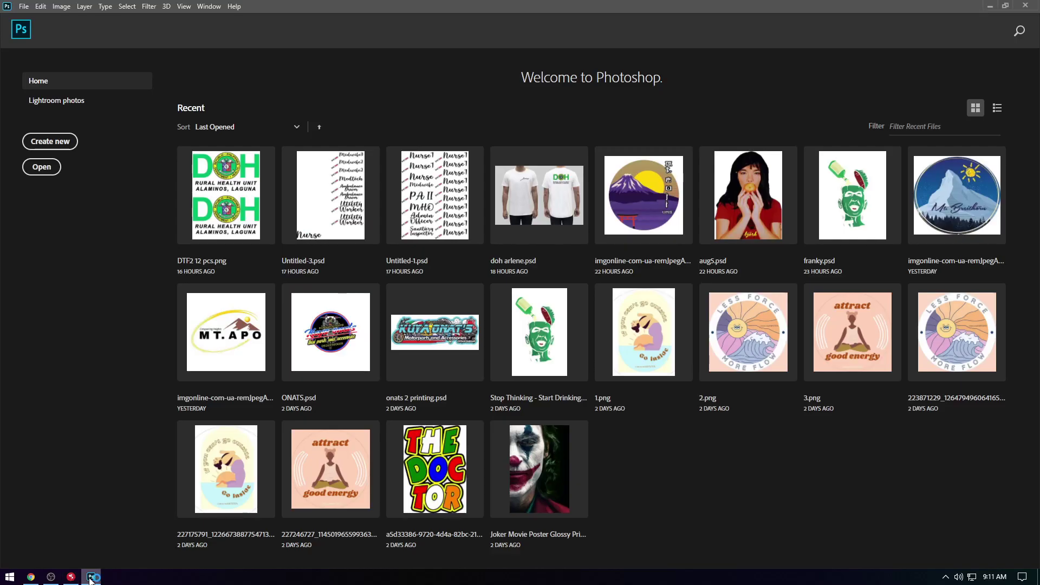
Switch to Chrome and download the Cat Saxophone image from the similar pins below the Rest In Pizza pin
left_click(31, 578)
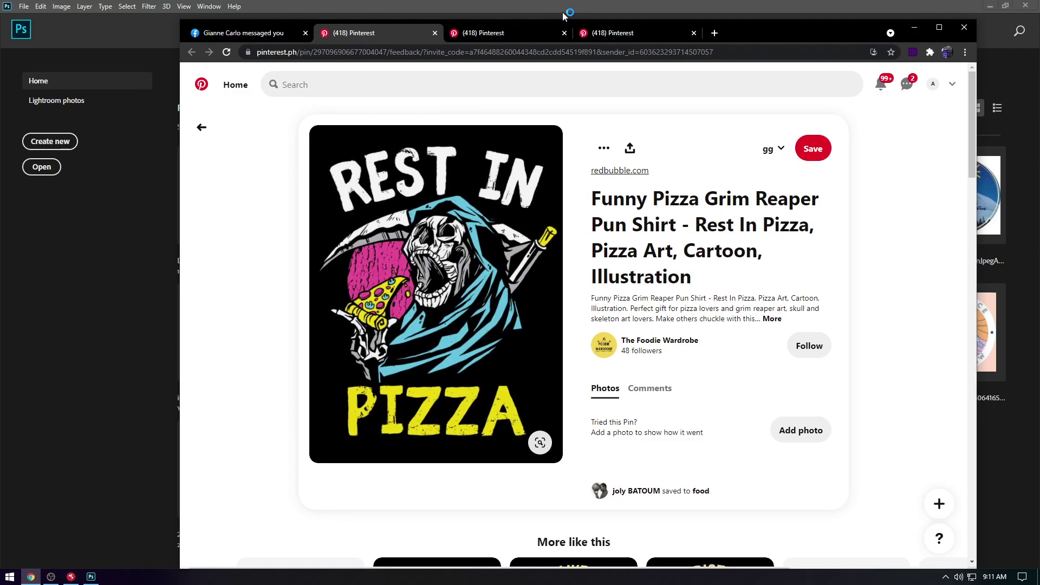
double_click(564, 9)
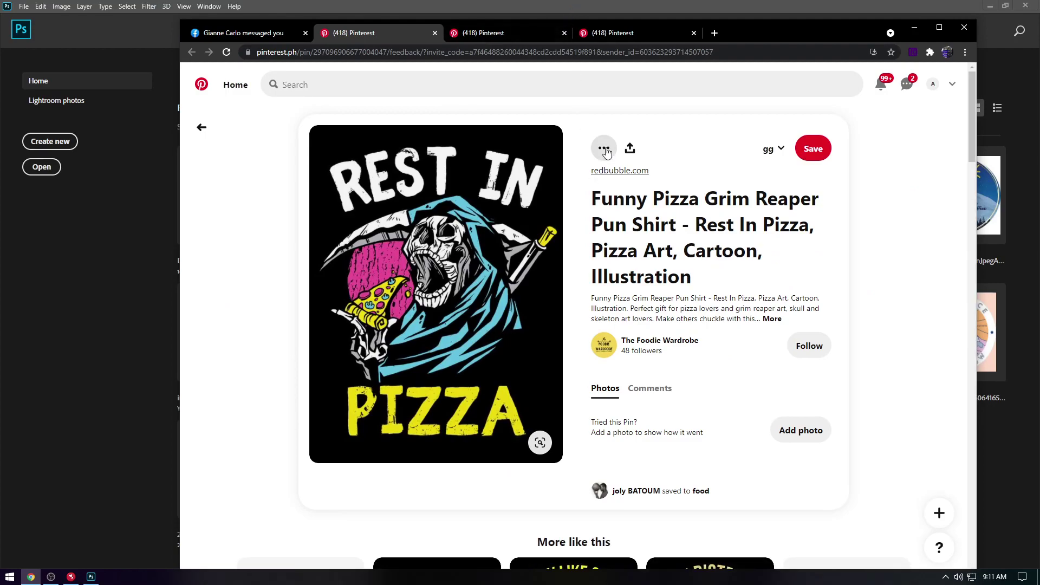
scroll(612, 228, "down", 5)
scroll(602, 288, "down", 3)
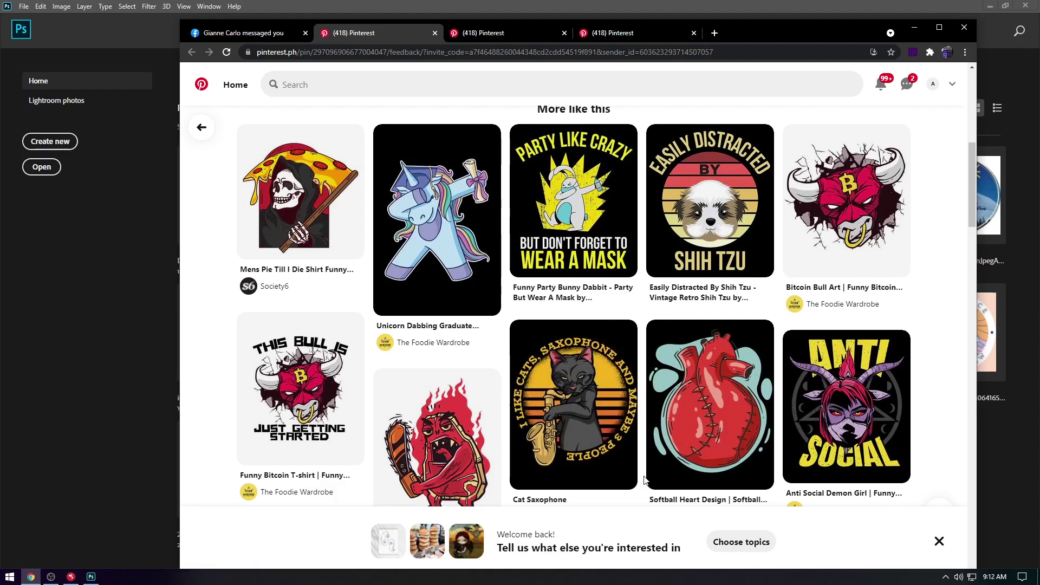
scroll(645, 479, "up", 1)
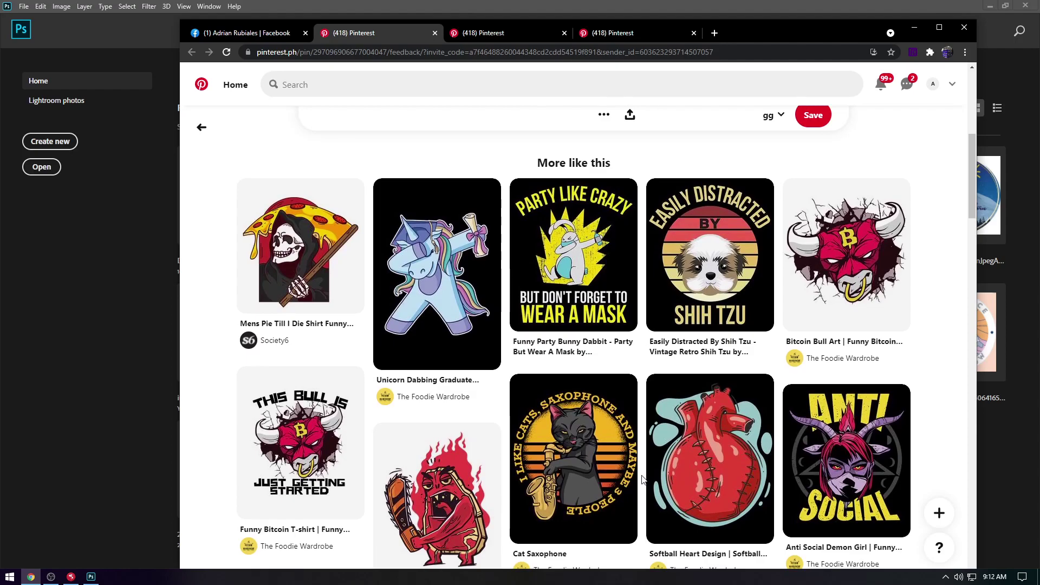
scroll(622, 404, "up", 2)
scroll(622, 403, "down", 2)
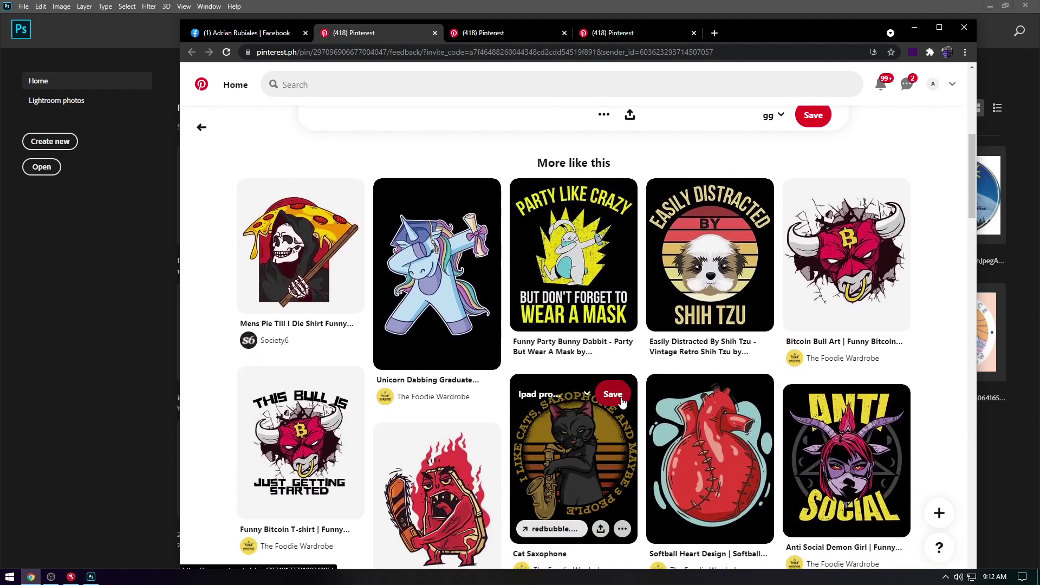
left_click(622, 529)
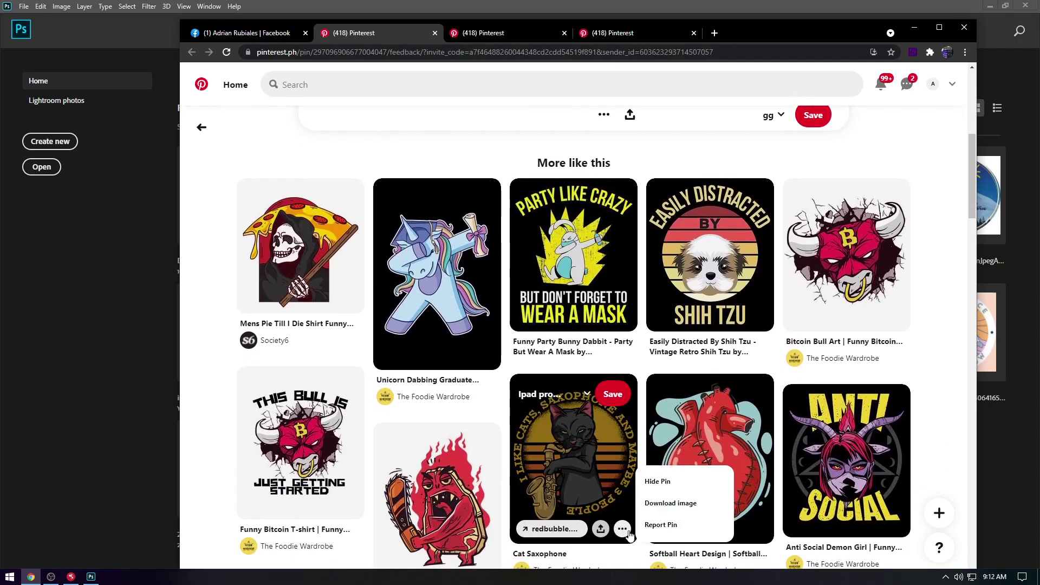
left_click(652, 503)
Open the downloaded Cat Saxophone.jpg in Photoshop and minimize the browser
left_click_drag(231, 566, 222, 86)
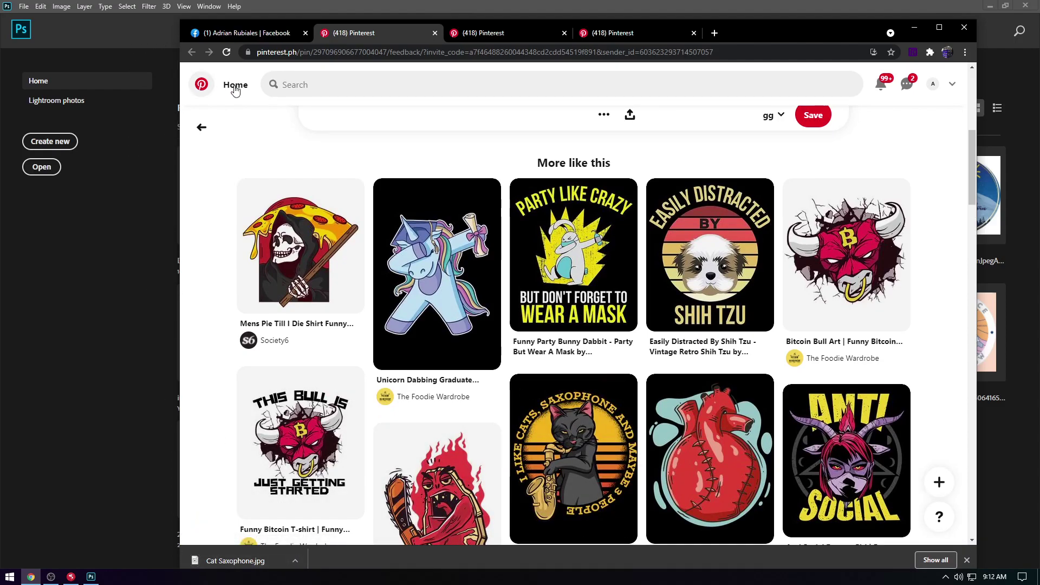
left_click(914, 27)
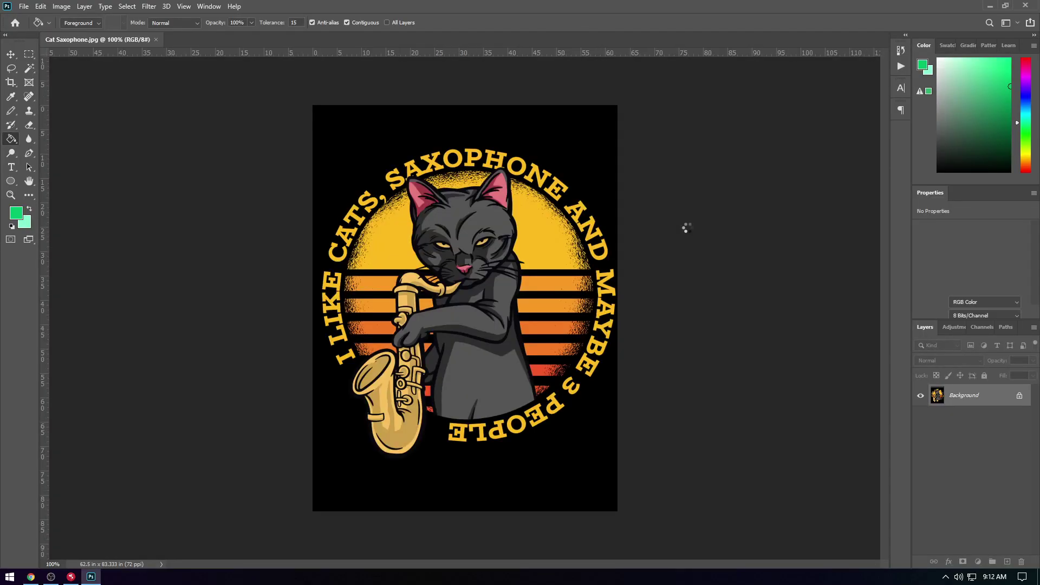
Resize the image to 15 inches wide at a resolution of 300 pixels/inch
left_click(62, 7)
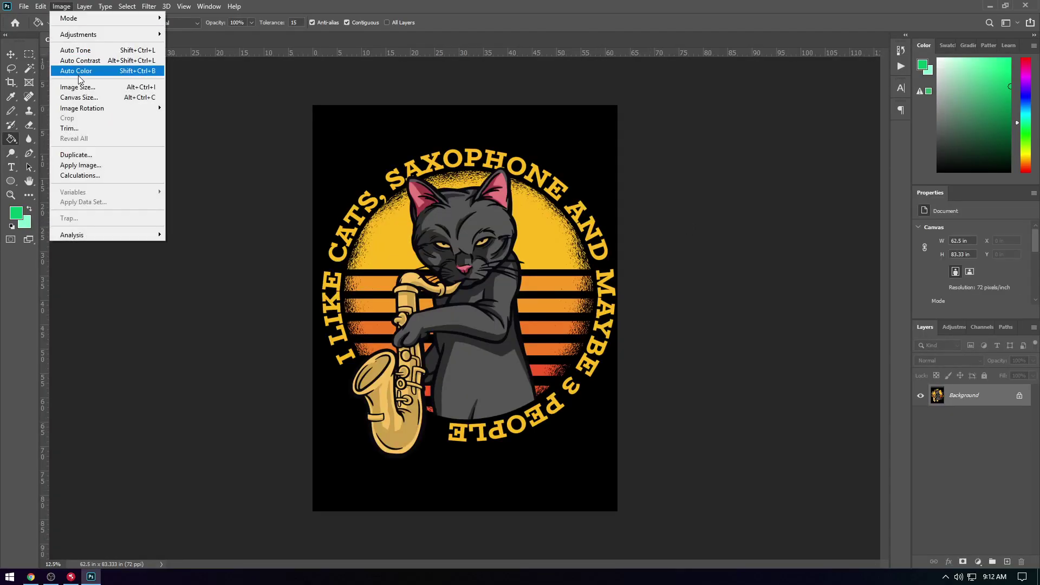
left_click(71, 87)
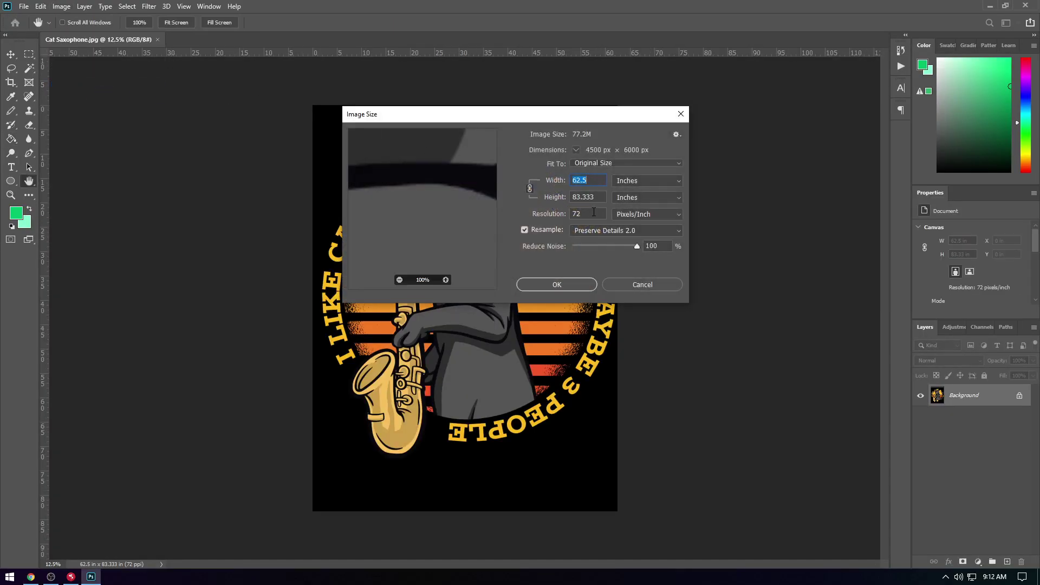
type("300")
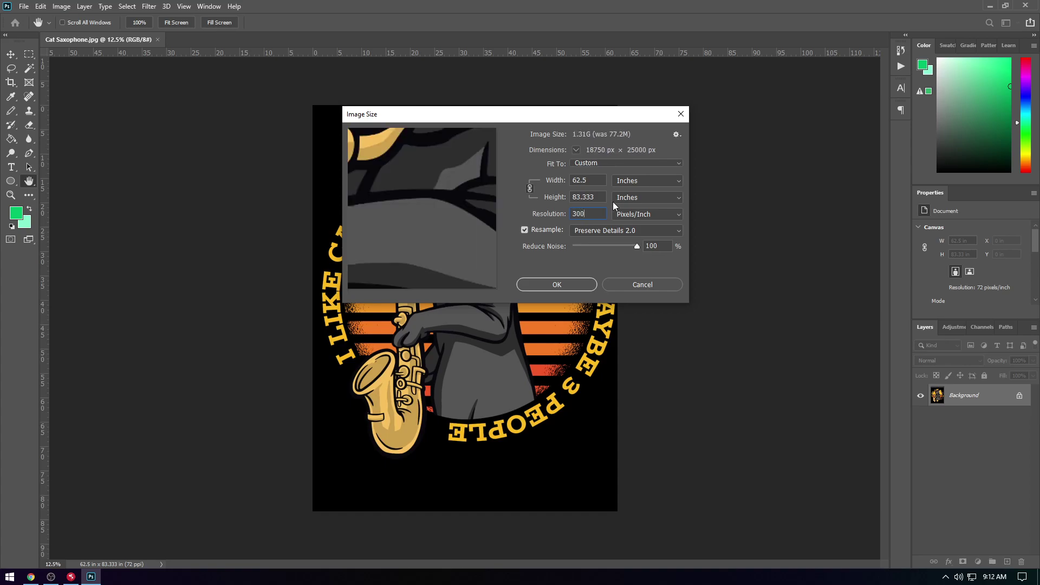
type("15")
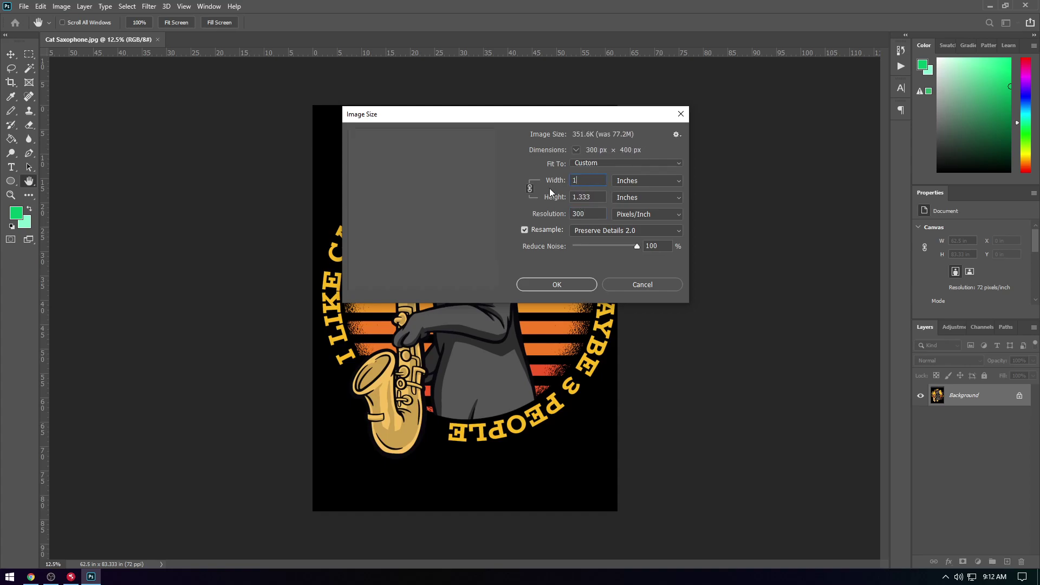
left_click(596, 230)
left_click(596, 230)
left_click(567, 285)
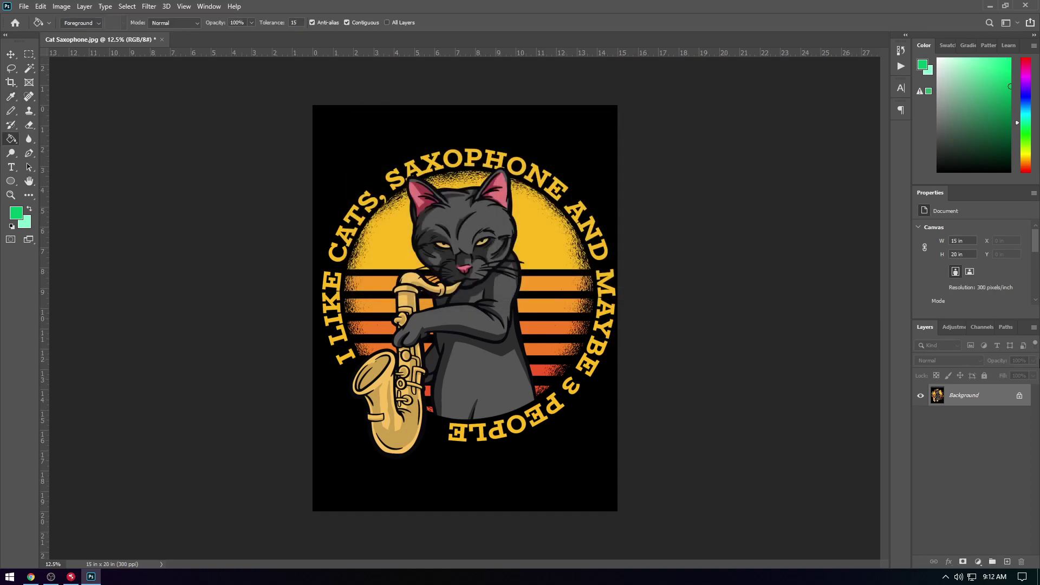
Unlock the background layer and crop the empty black areas above and below the artwork, leaving it about 15.89 inches high
left_click(1019, 397)
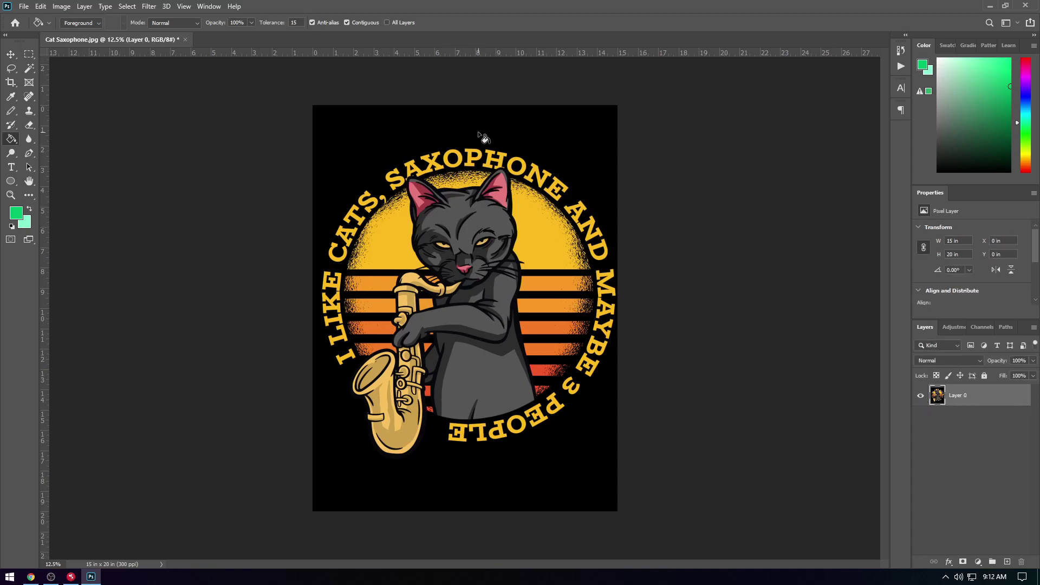
left_click(11, 82)
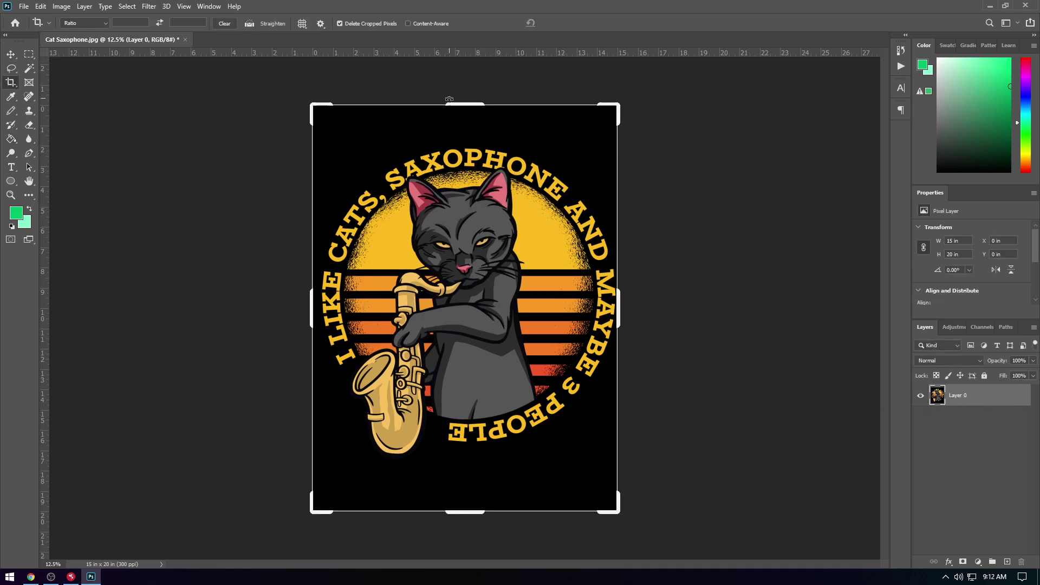
left_click_drag(466, 106, 466, 124)
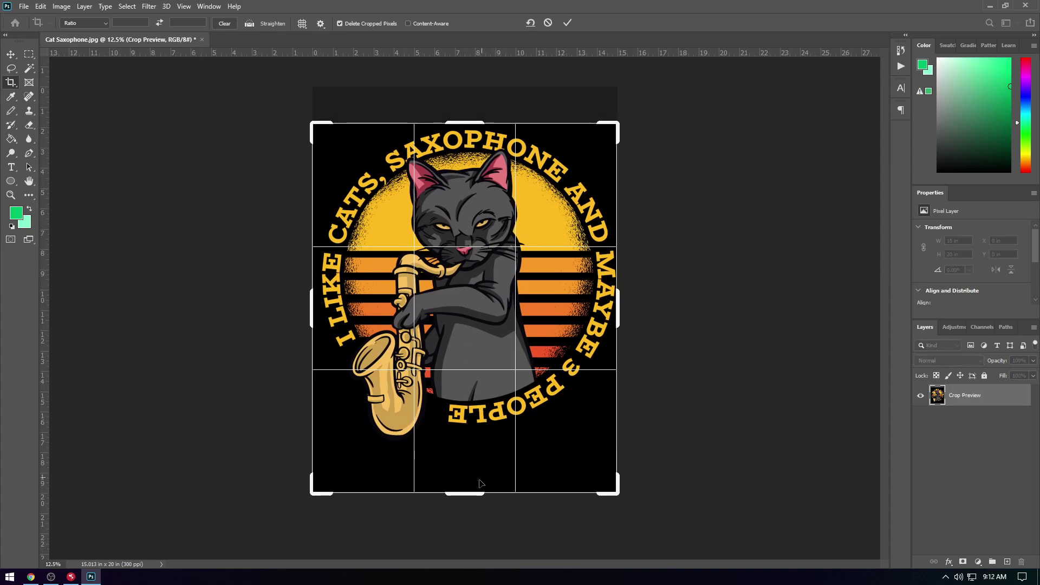
left_click_drag(471, 493, 470, 469)
left_click(11, 54)
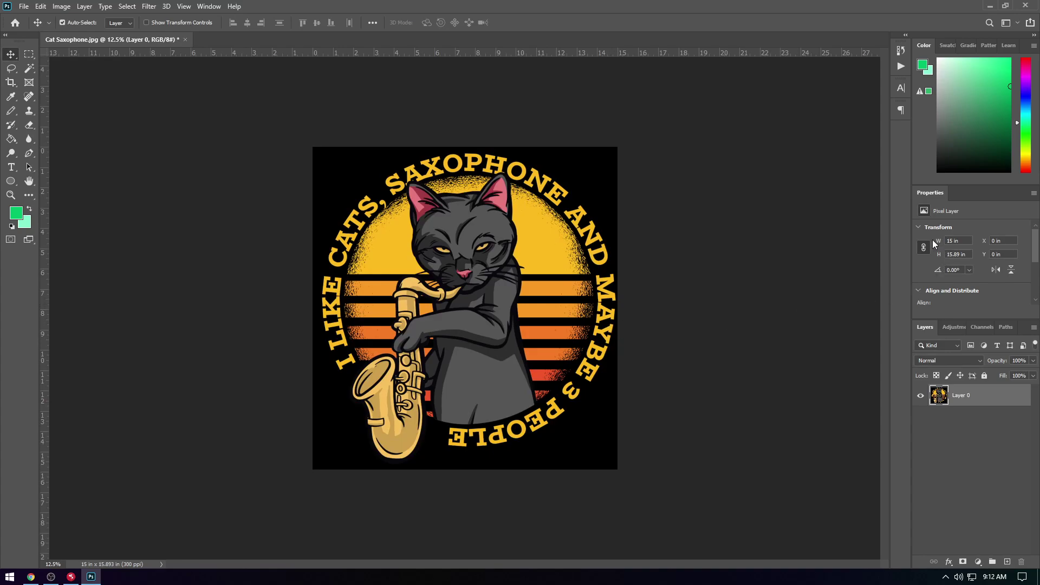
Run the Perfect Black Removal action on the cat artwork layer
left_click(902, 66)
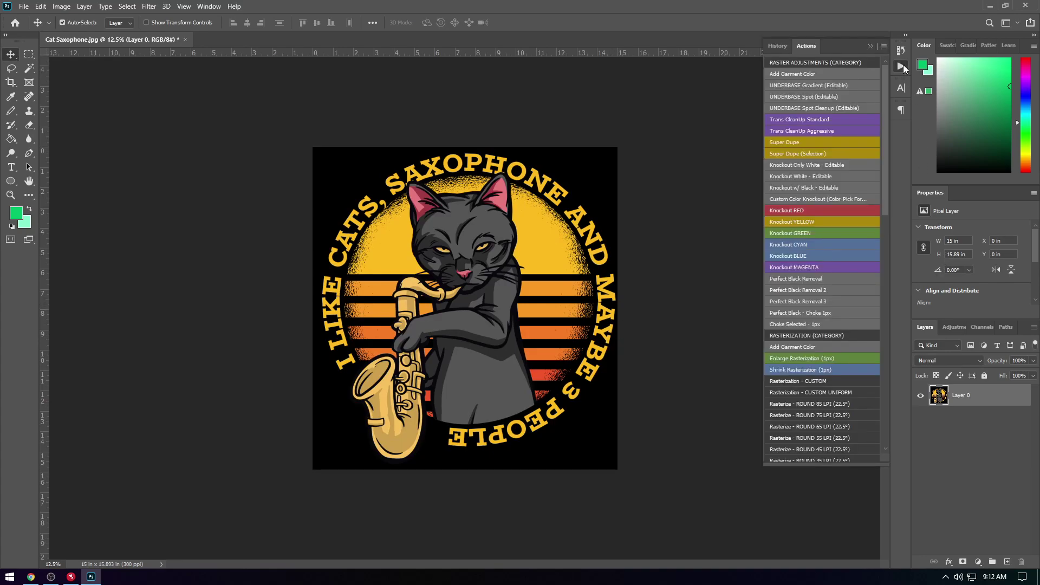
left_click(809, 279)
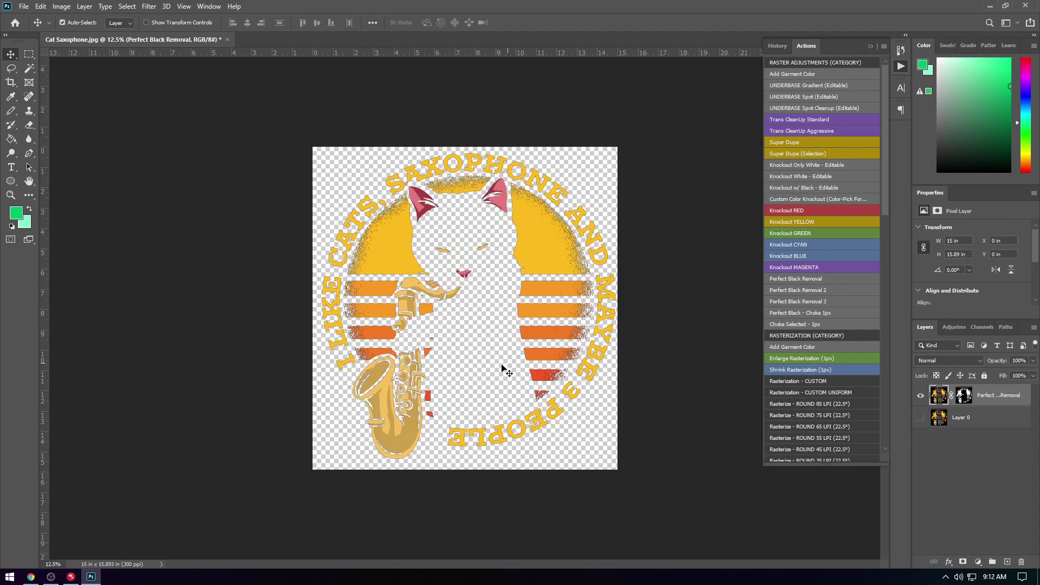
Inspect the artwork's edges up close and run the Choke Selected - 1px action on the Perfect Black Removal layer
scroll(511, 368, "up", 5)
scroll(706, 145, "up", 3)
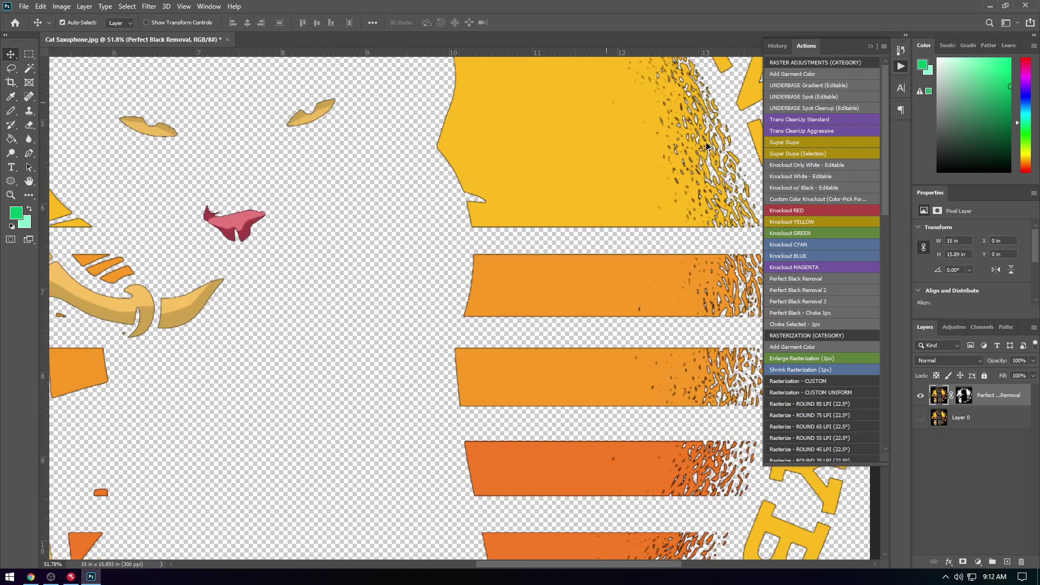
scroll(707, 146, "up", 2)
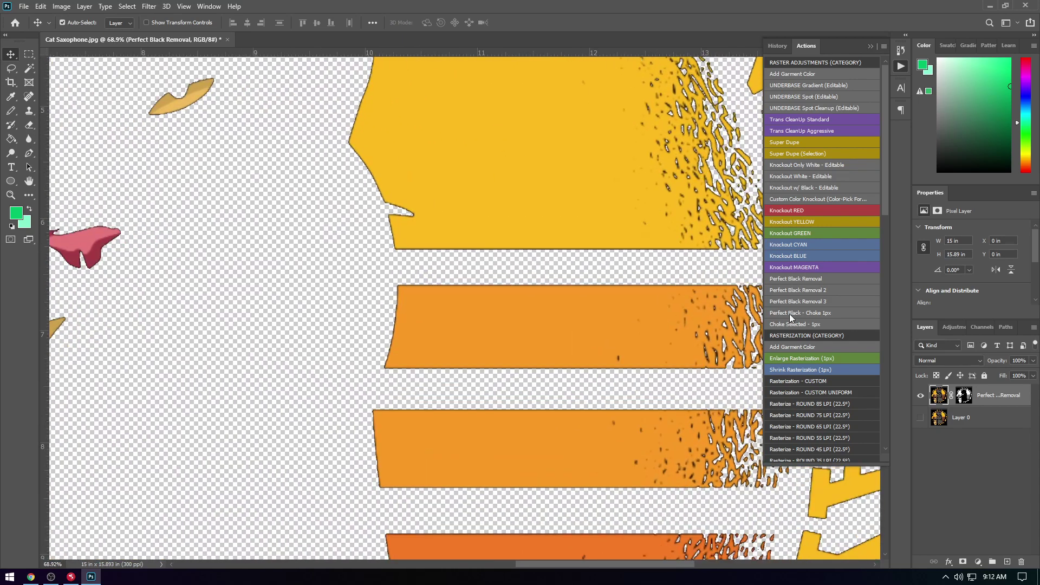
scroll(742, 250, "up", 3)
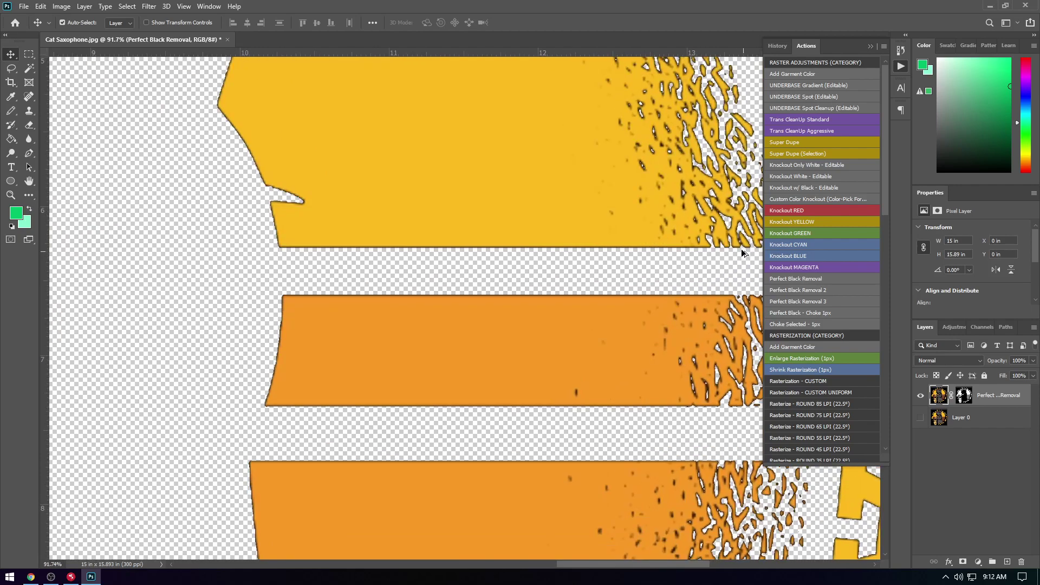
left_click(804, 324)
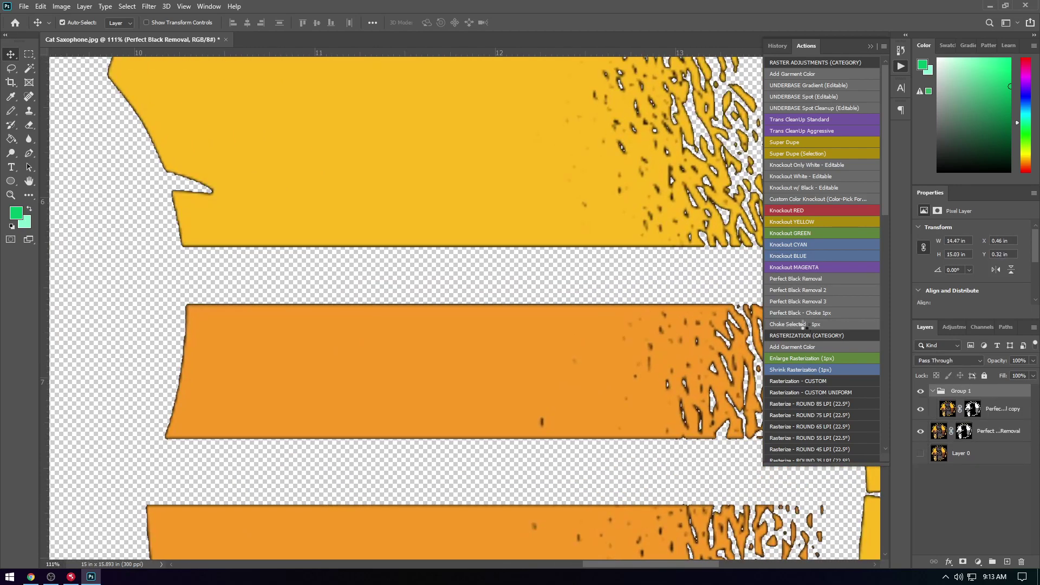
Run the Choke Selected - 1px action again on the cat artwork and check the edges across the whole design
left_click(804, 324)
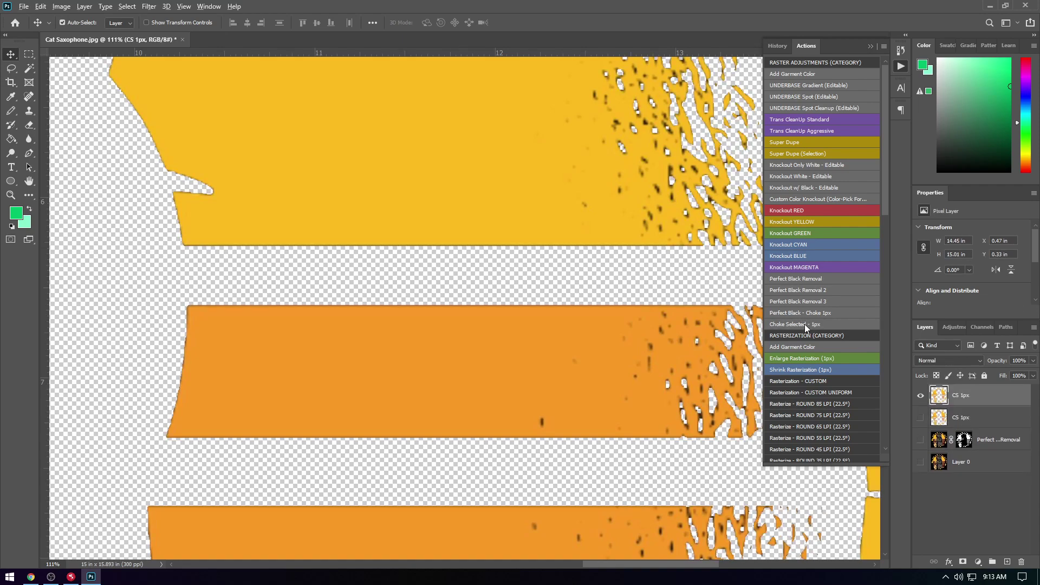
scroll(804, 324, "down", 3)
scroll(603, 287, "down", 10)
scroll(440, 288, "down", 1)
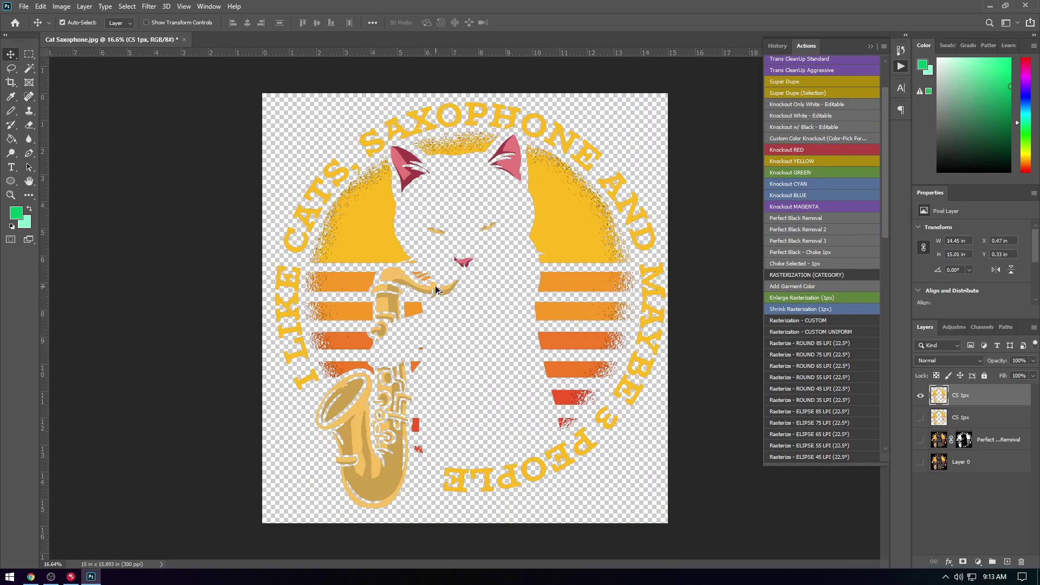
scroll(851, 126, "up", 4)
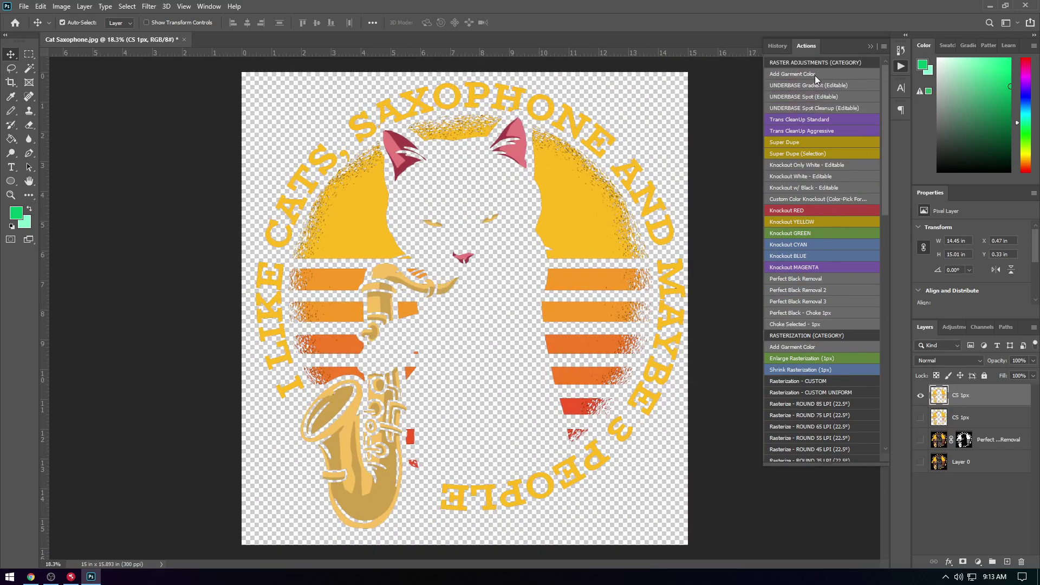
Add a black garment color beneath the cat artwork and toggle its visibility to compare the design with and without it
left_click(815, 76)
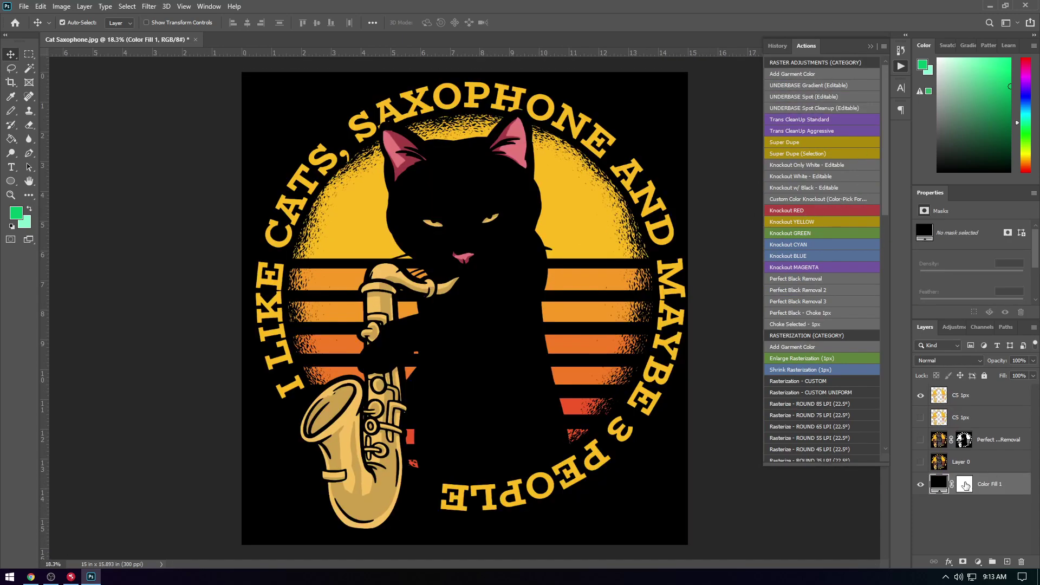
left_click(921, 485)
left_click(920, 486)
left_click(921, 486)
left_click(920, 487)
Switch to Chrome and download the Rest In Pizza grim reaper image from its Pinterest page
left_click(31, 576)
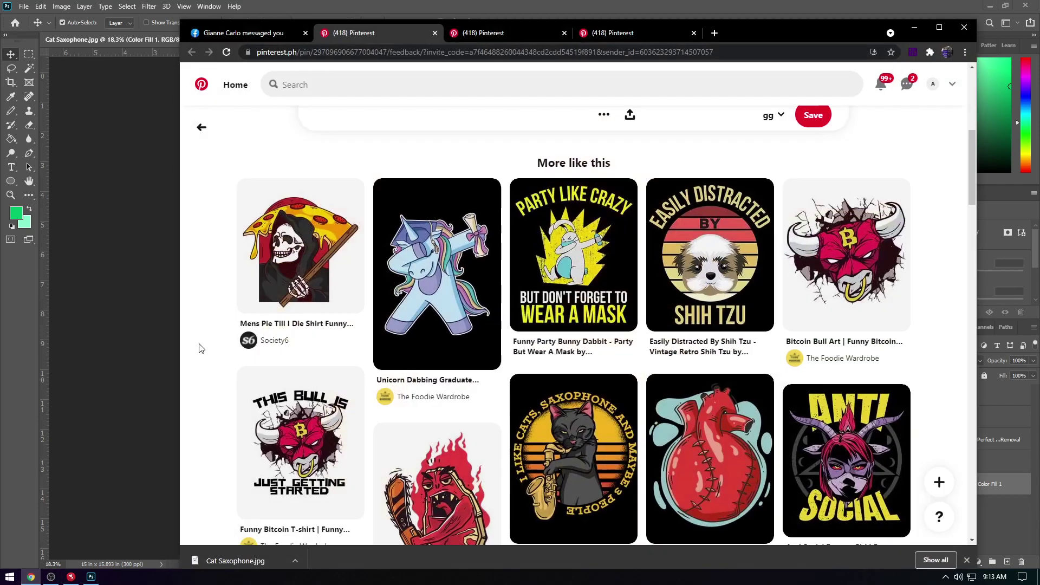
scroll(490, 271, "up", 4)
scroll(490, 271, "up", 4)
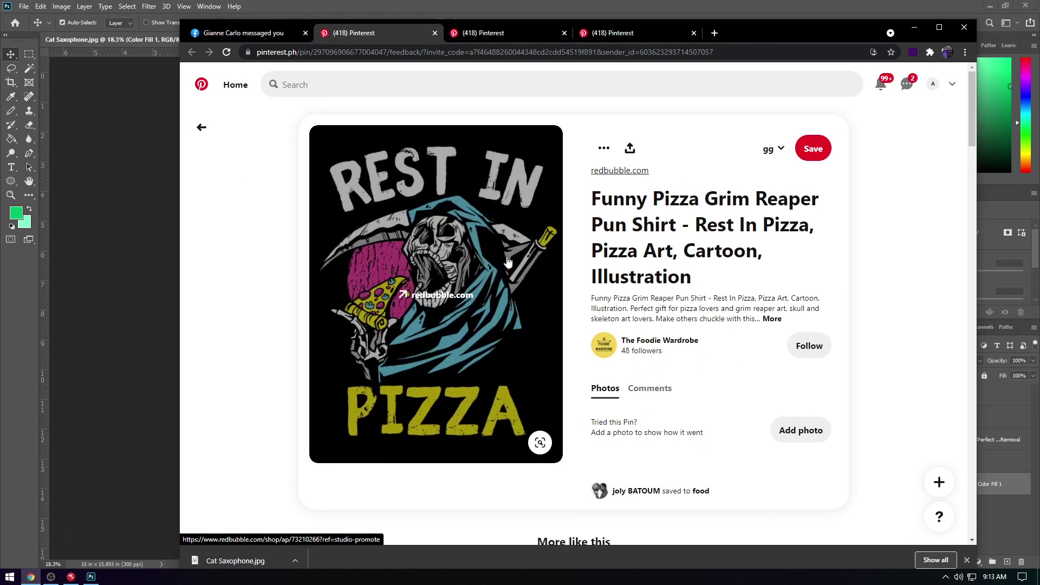
left_click(604, 147)
left_click(591, 180)
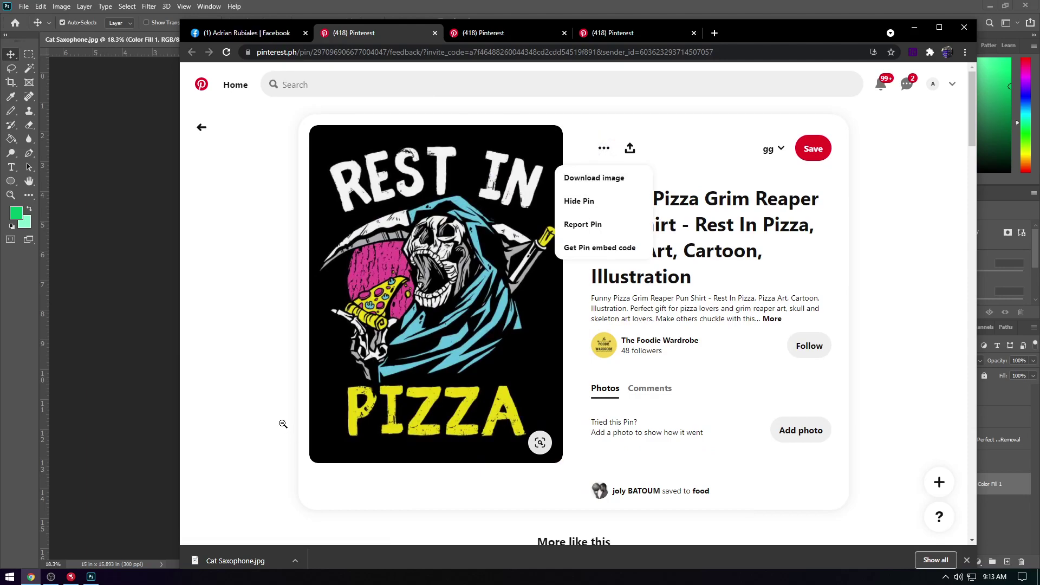
Open the downloaded Funny Pizza Grim Reaper image in Photoshop as a separate document
left_click_drag(219, 561, 74, 561)
left_click_drag(154, 63, 146, 156)
left_click_drag(146, 252, 146, 255)
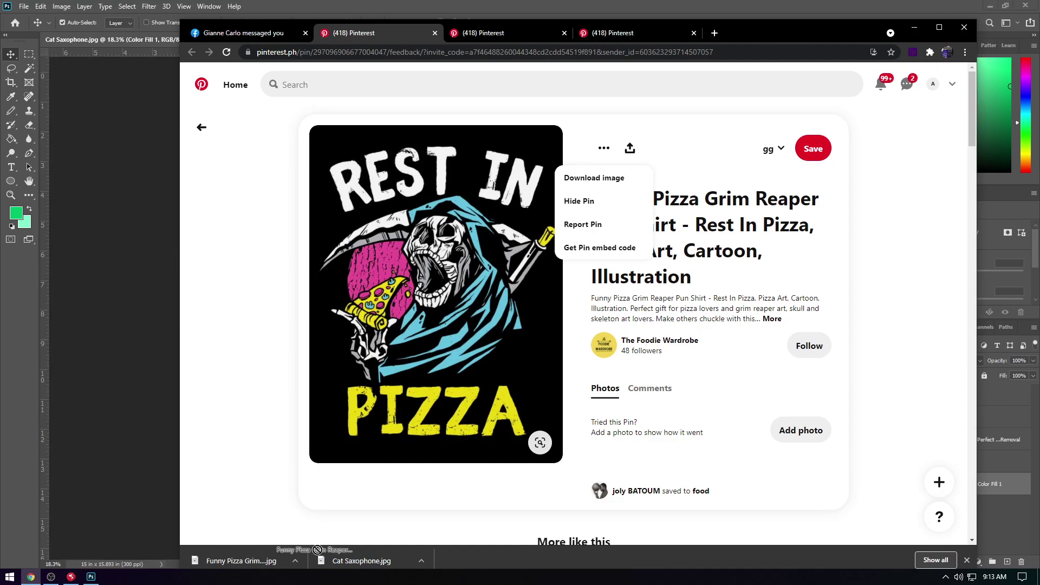
left_click_drag(746, 37, 763, 70)
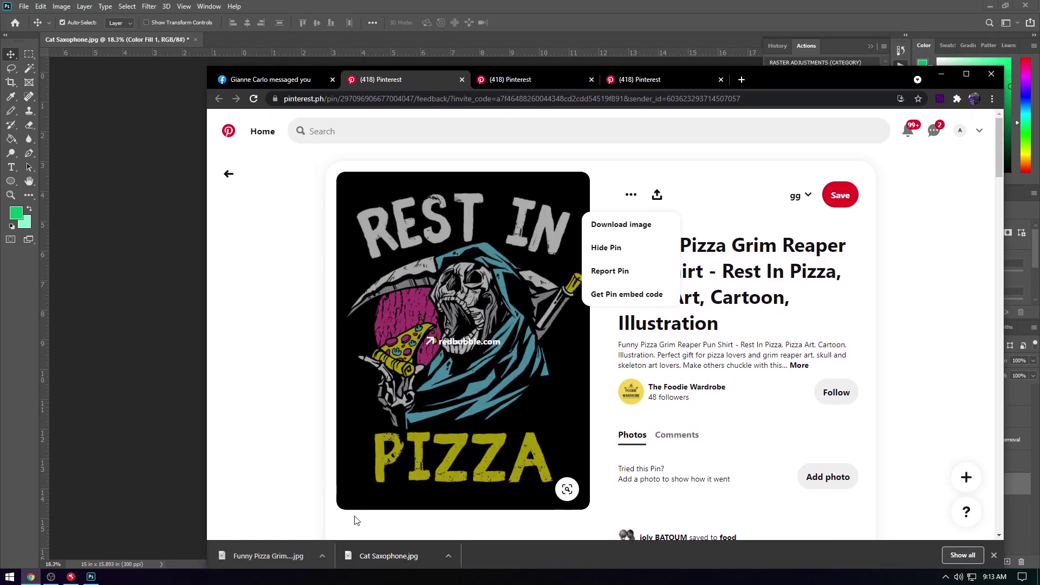
left_click_drag(266, 556, 283, 43)
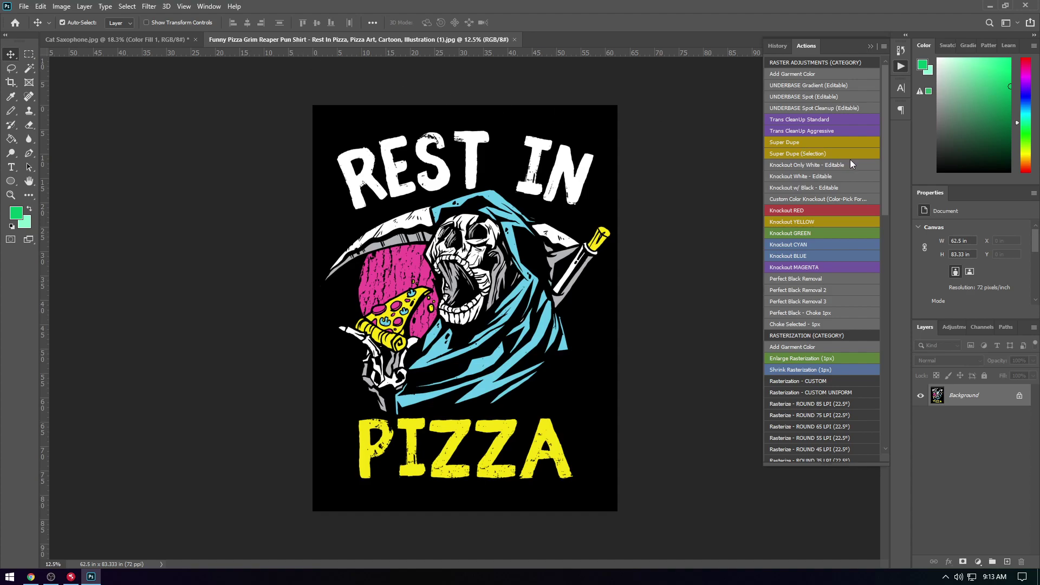
Unlock the grim reaper background layer and resize the image to 15 inches wide at 300 pixels/inch, then recheck its size
left_click(1017, 397)
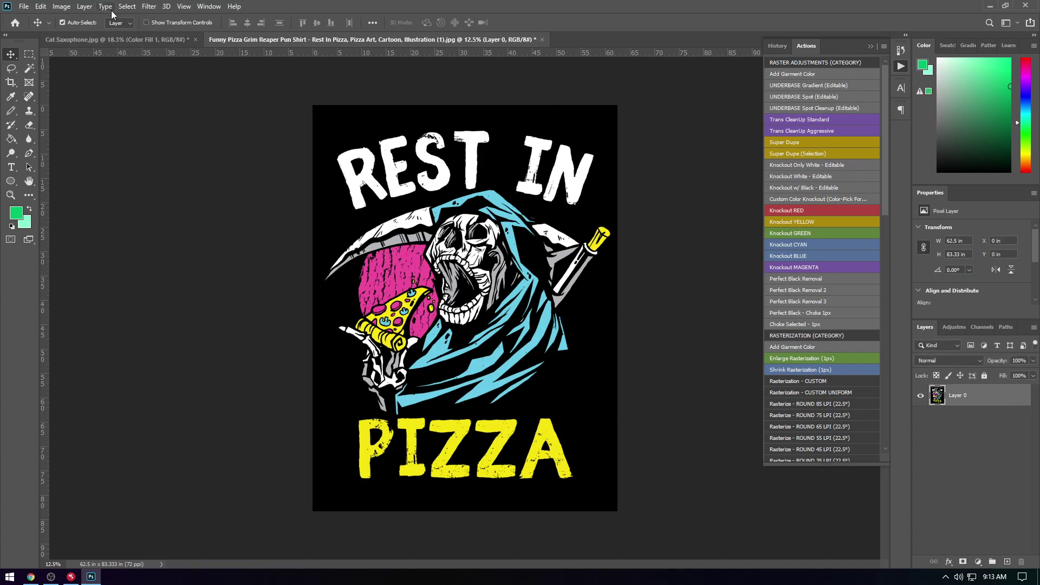
left_click(61, 7)
left_click(76, 88)
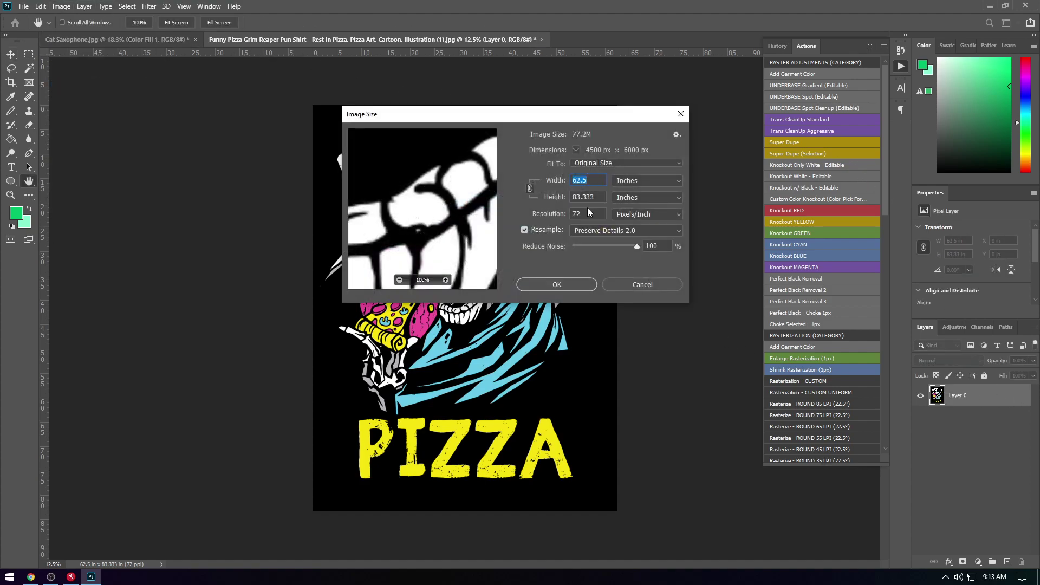
key("BackSpace")
key("BackSpace")
type("300")
double_click(585, 180)
type("15")
left_click(556, 285)
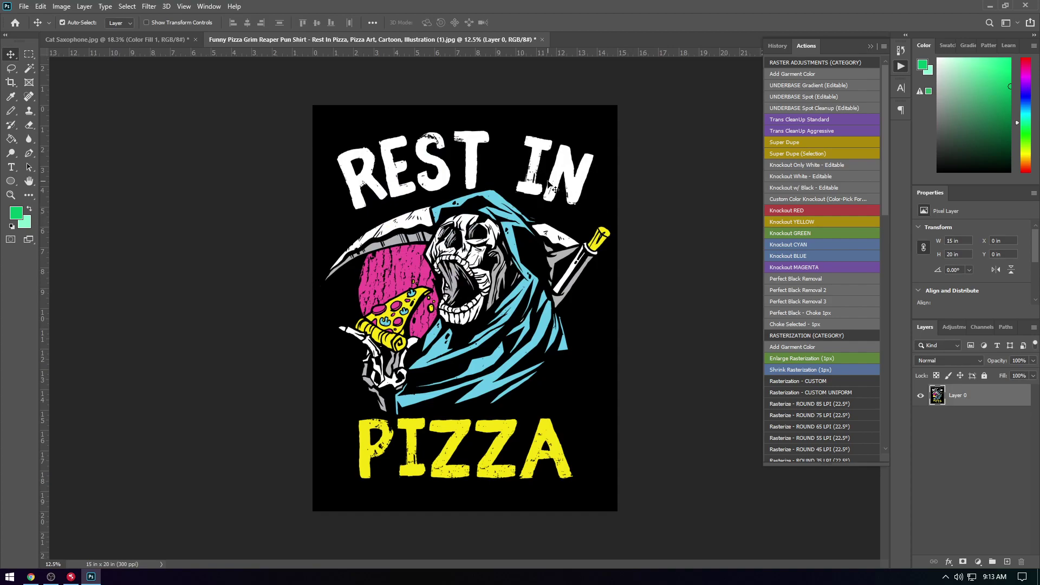
left_click(67, 10)
left_click(81, 87)
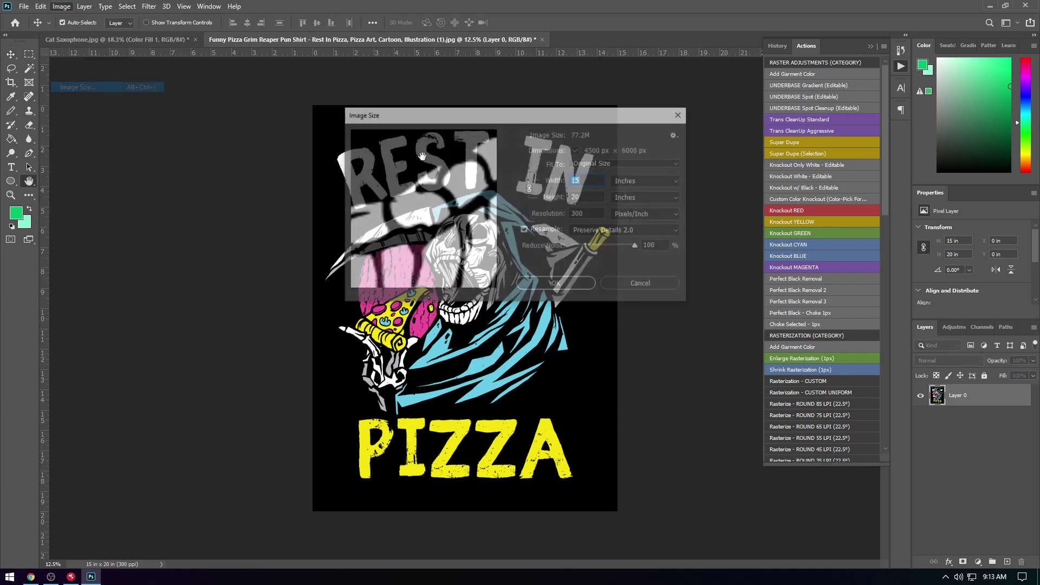
left_click(577, 277)
Run Perfect Black Removal on the grim reaper artwork and choke its edges twice with Choke Selected - 1px
left_click(795, 279)
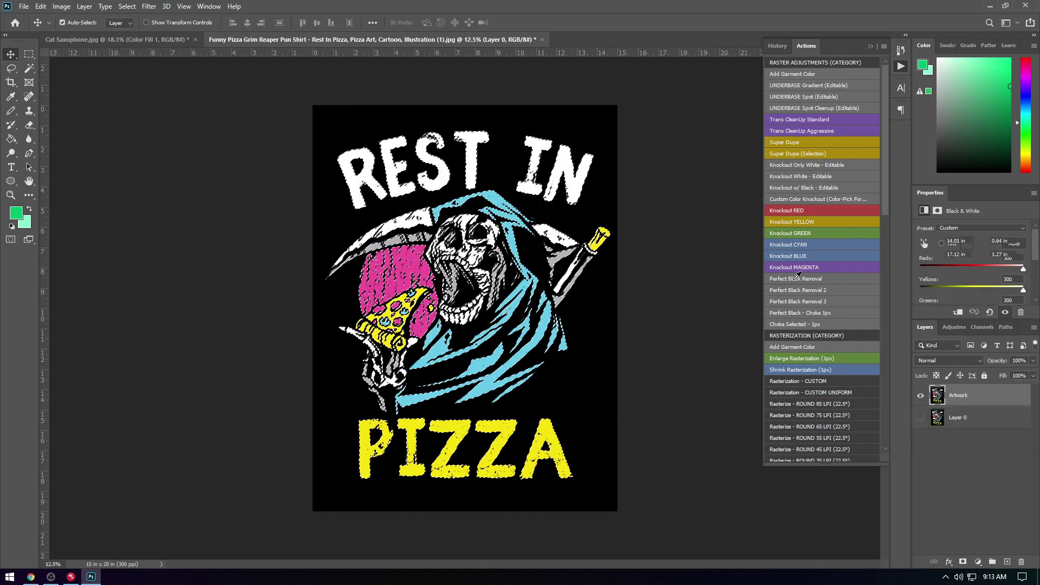
left_click_drag(482, 246, 418, 143)
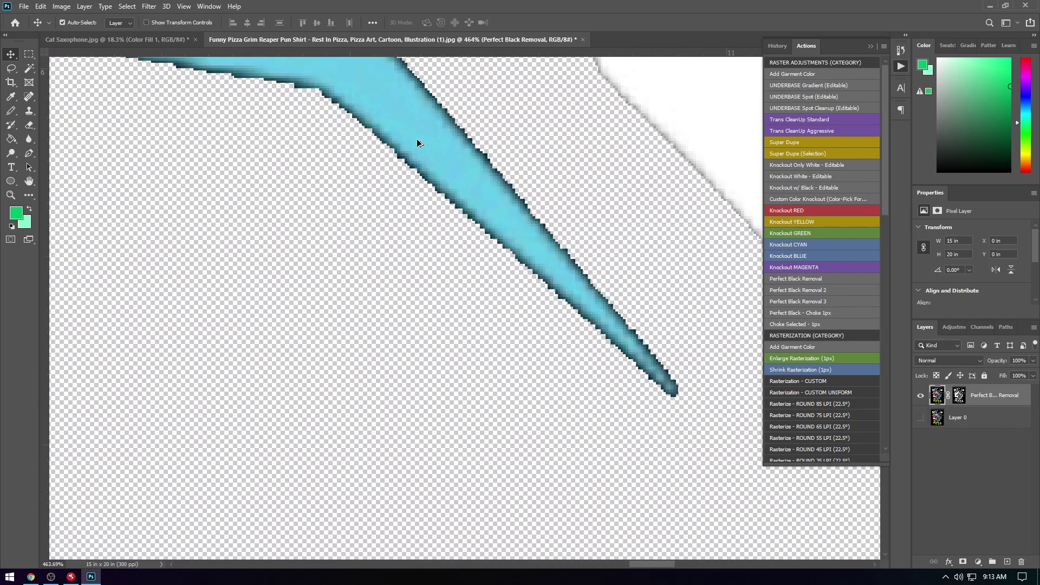
left_click(822, 325)
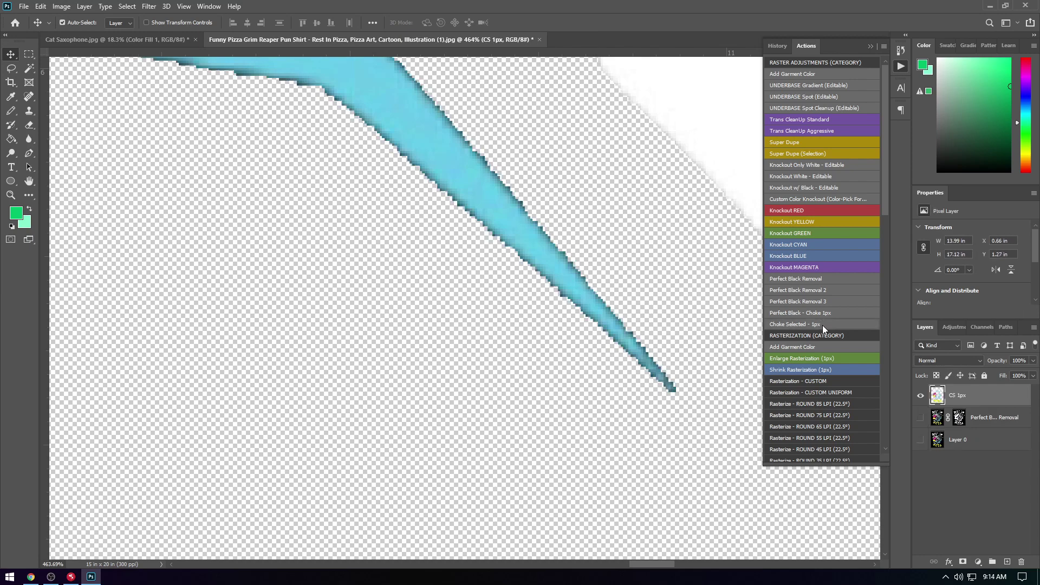
left_click_drag(677, 322, 399, 356)
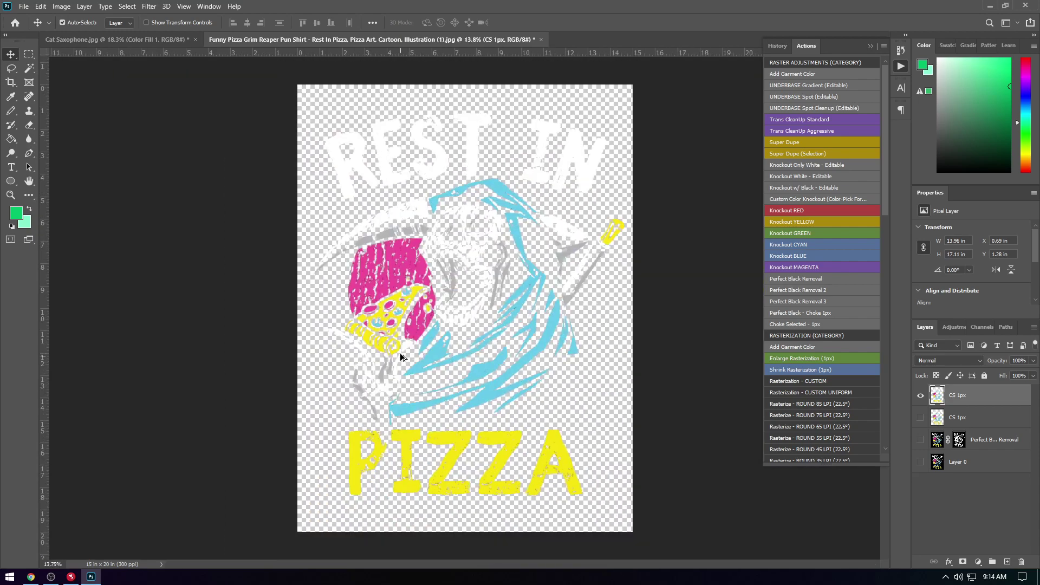
Sample the pink of the circle behind the pizza for the Paint Bucket and set its tolerance to 100
scroll(387, 303, "up", 5)
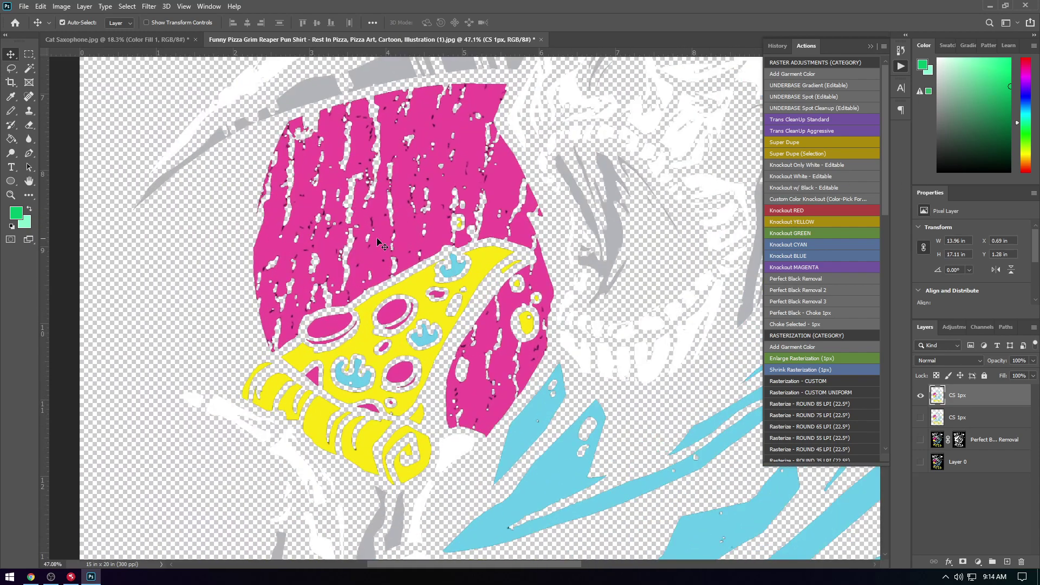
left_click(9, 138)
scroll(342, 222, "up", 3)
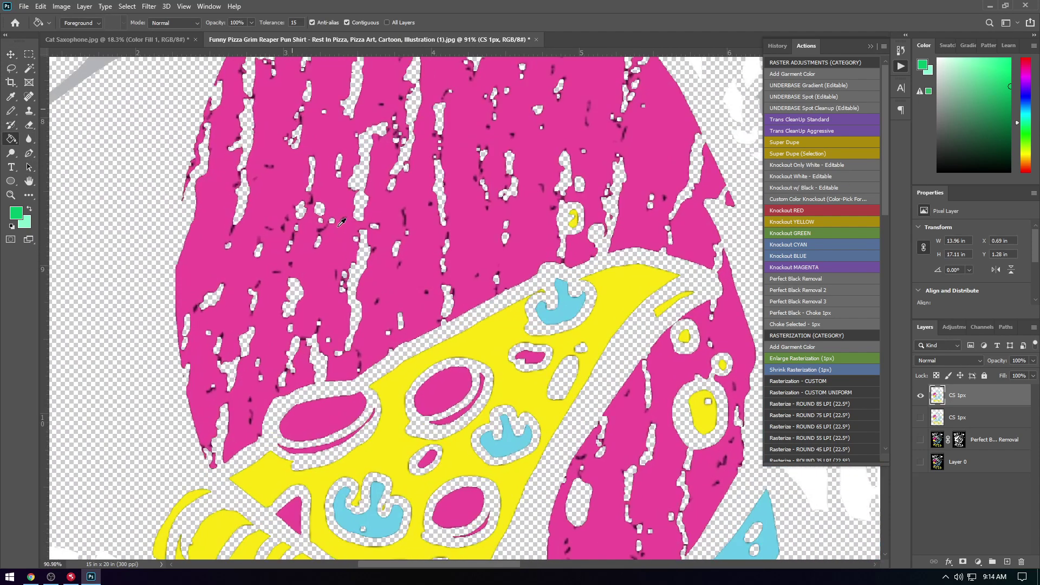
left_click(420, 264, "alt")
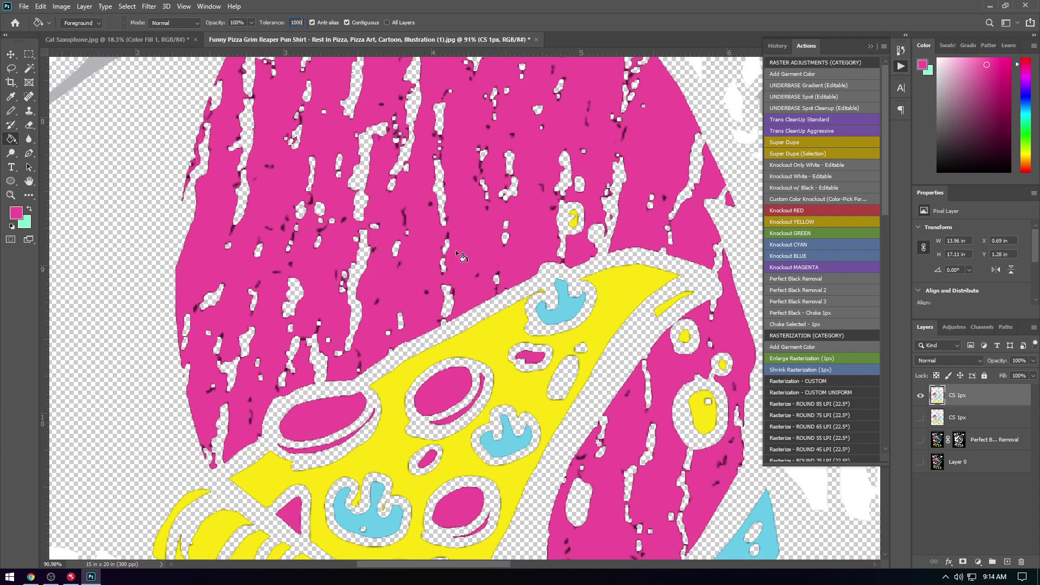
key("BackSpace")
key("Return")
Undo the pink fill on the pizza slice and fill its yellow area with yellow sampled from the slice
left_click(625, 302)
key("ctrl+z")
left_click(623, 302, "alt")
scroll(639, 317, "down", 2)
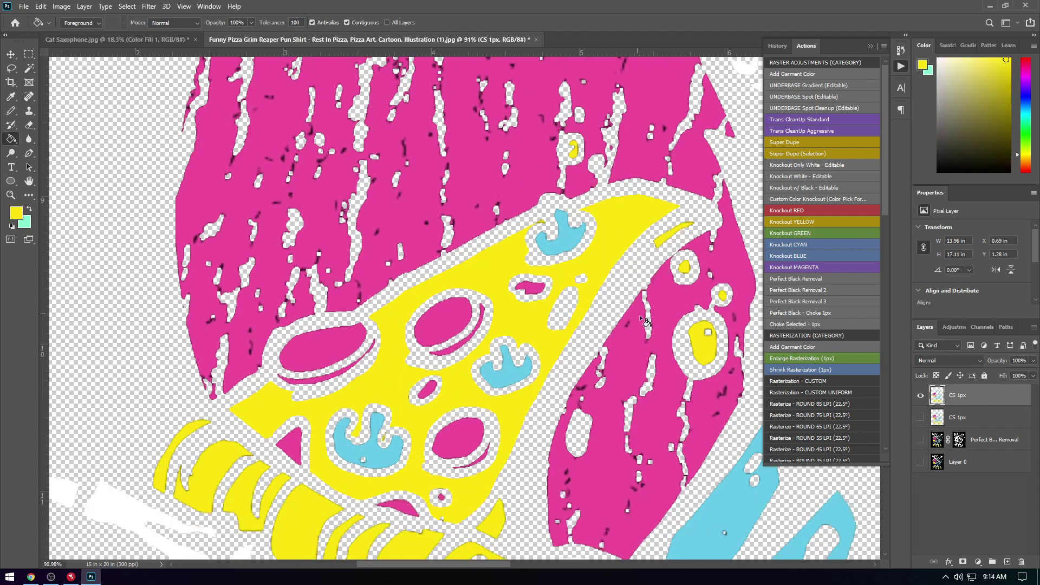
Fill the pink section between the pizza slice and the robe with its own sampled pink
left_click(641, 322, "alt")
scroll(623, 358, "down", 1)
scroll(596, 406, "down", 3)
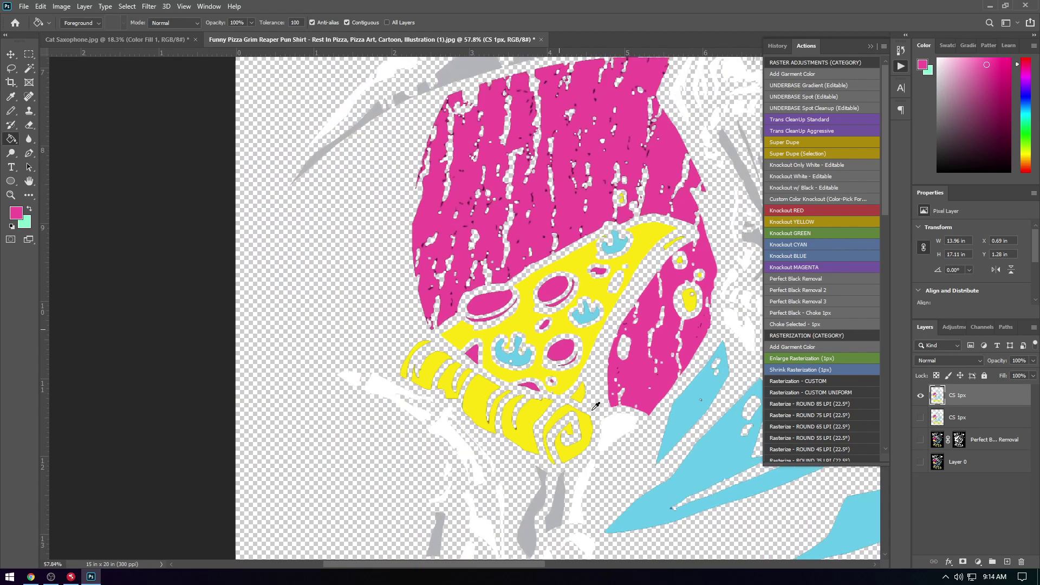
Sample the pizza's yellow and fill the crust pieces and the PIZZA lettering with it to clean their edges
scroll(596, 407, "up", 3)
left_click(486, 406, "alt")
left_click(345, 366)
left_click(284, 301)
left_click(584, 436)
scroll(639, 430, "down", 5)
scroll(337, 480, "up", 2)
scroll(343, 477, "down", 3)
scroll(358, 438, "up", 3)
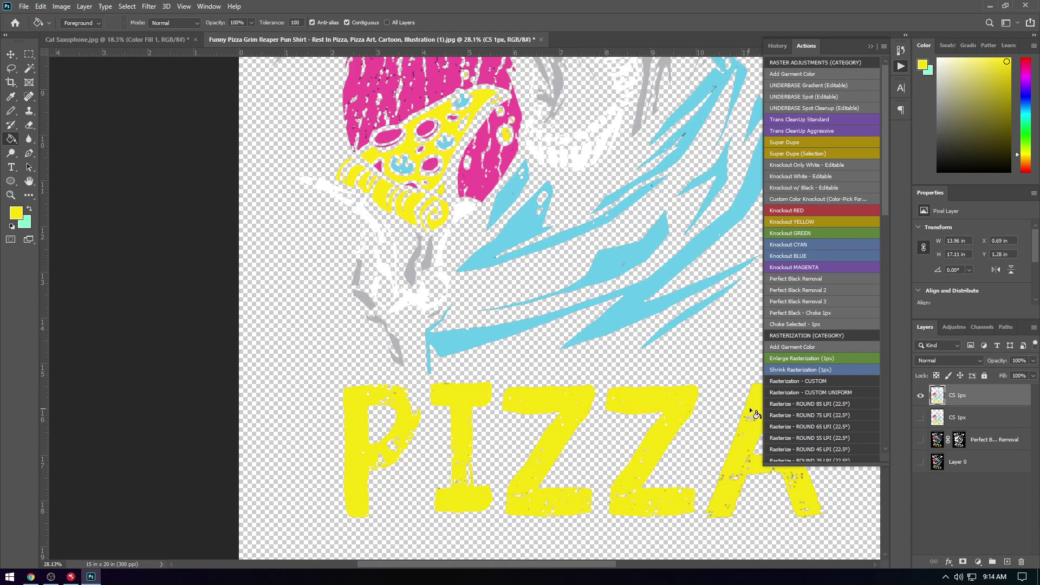
Sample the robe's light blue and fill its blue sections to remove the dark edges
left_click(630, 306, "alt")
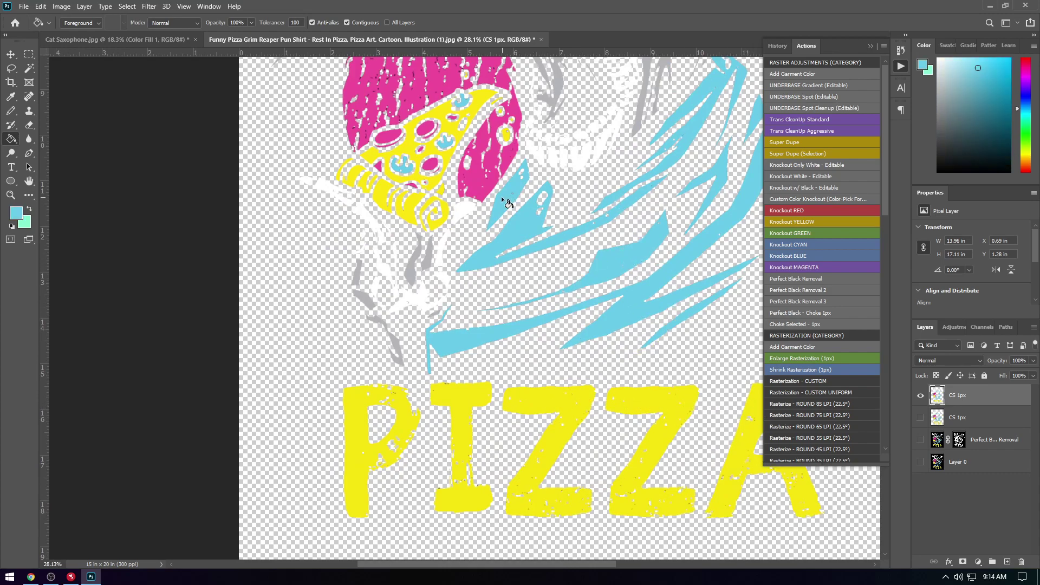
scroll(723, 189, "down", 2)
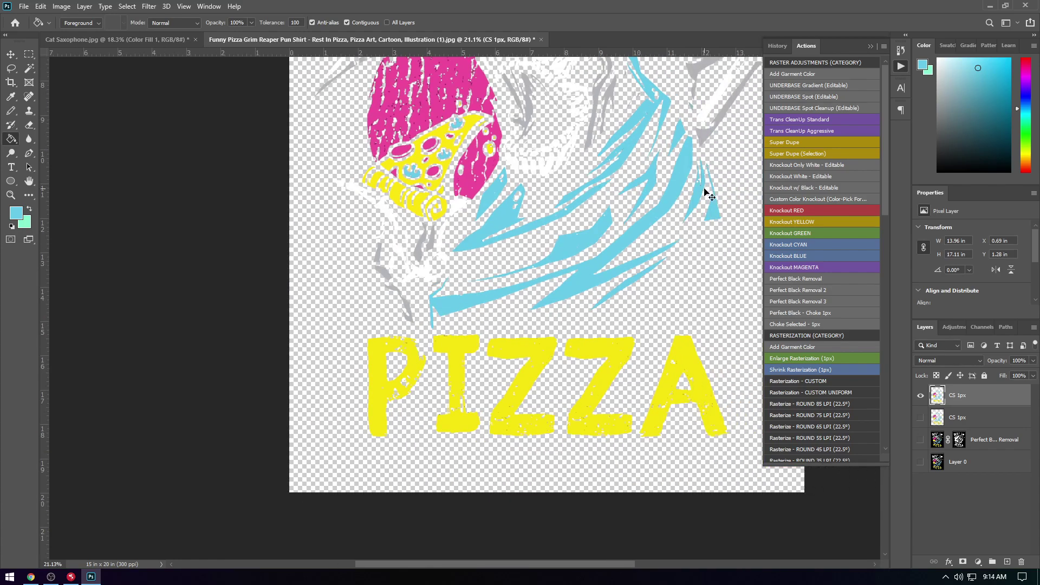
scroll(691, 101, "up", 4)
Sample pure white from the skull and fill its teeth and surrounding bone shapes with it
scroll(517, 96, "up", 8)
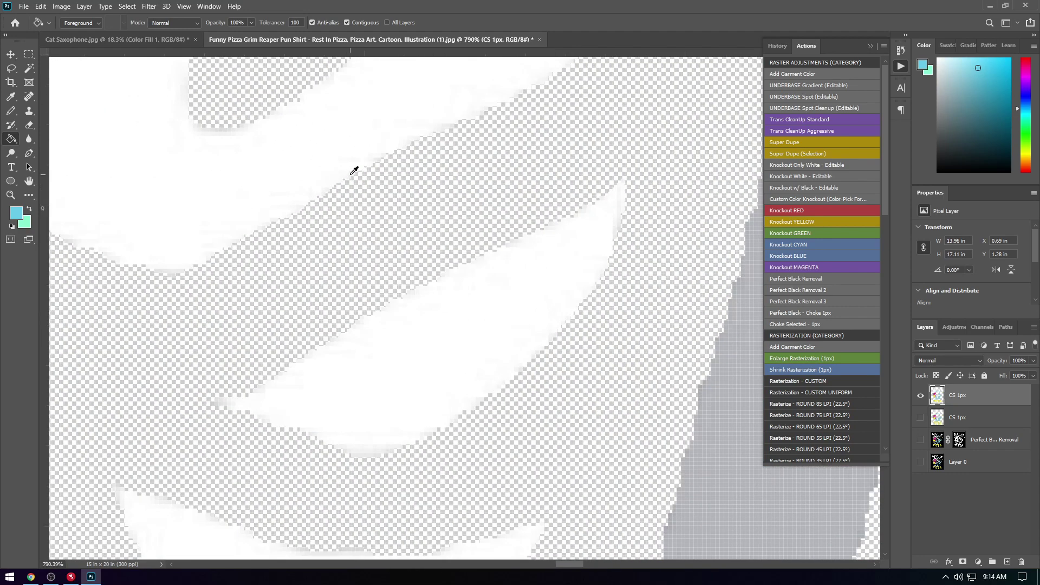
left_click(188, 186, "alt")
scroll(433, 328, "down", 5)
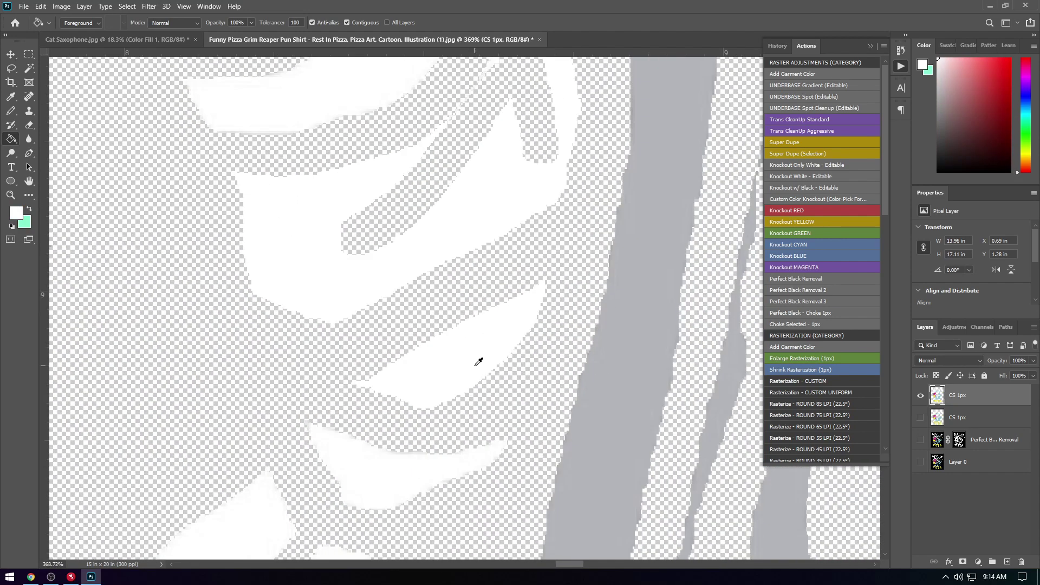
scroll(307, 503, "down", 5)
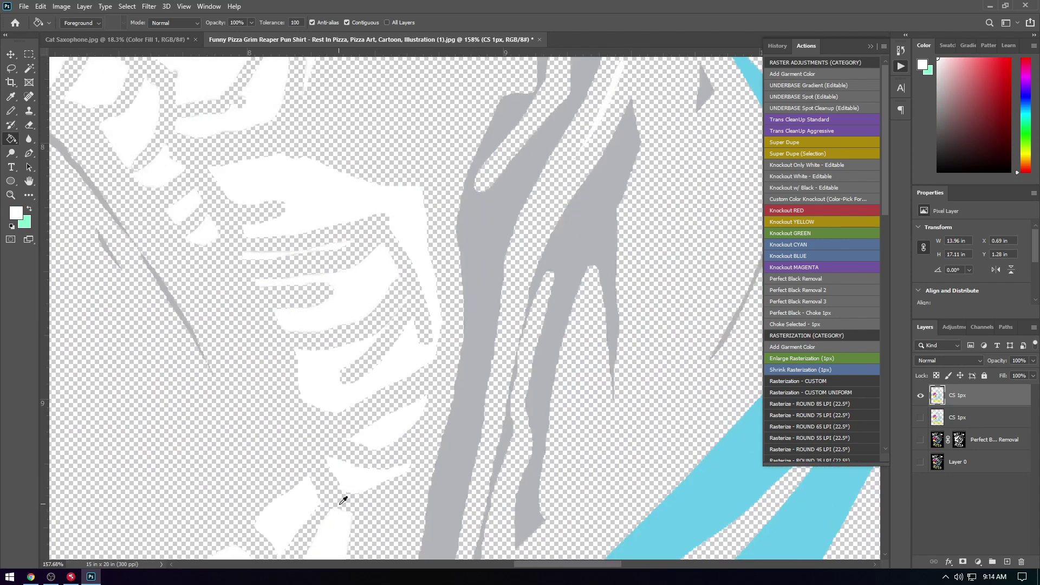
scroll(287, 462, "down", 5)
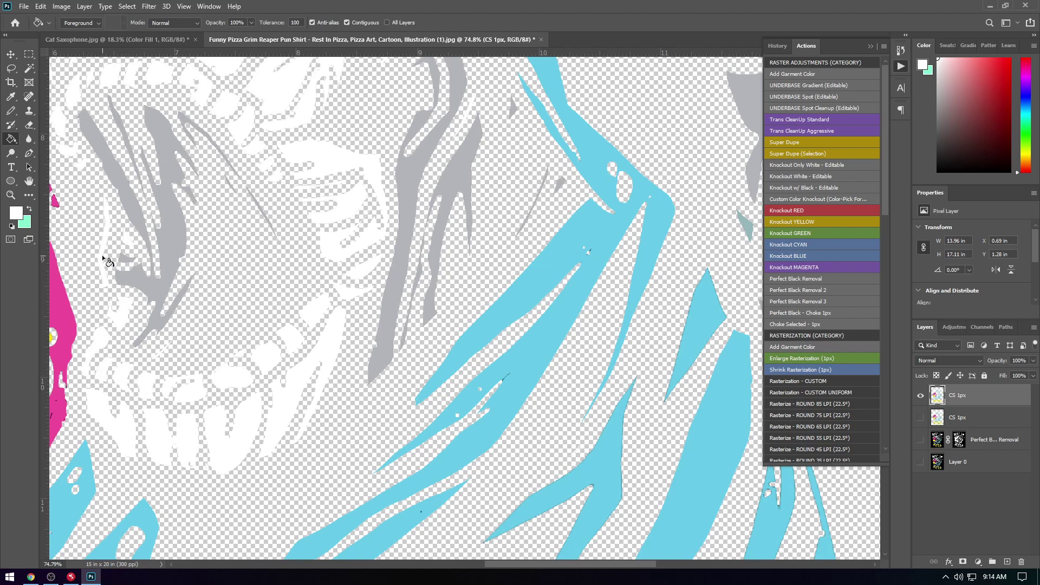
scroll(108, 238, "up", 3)
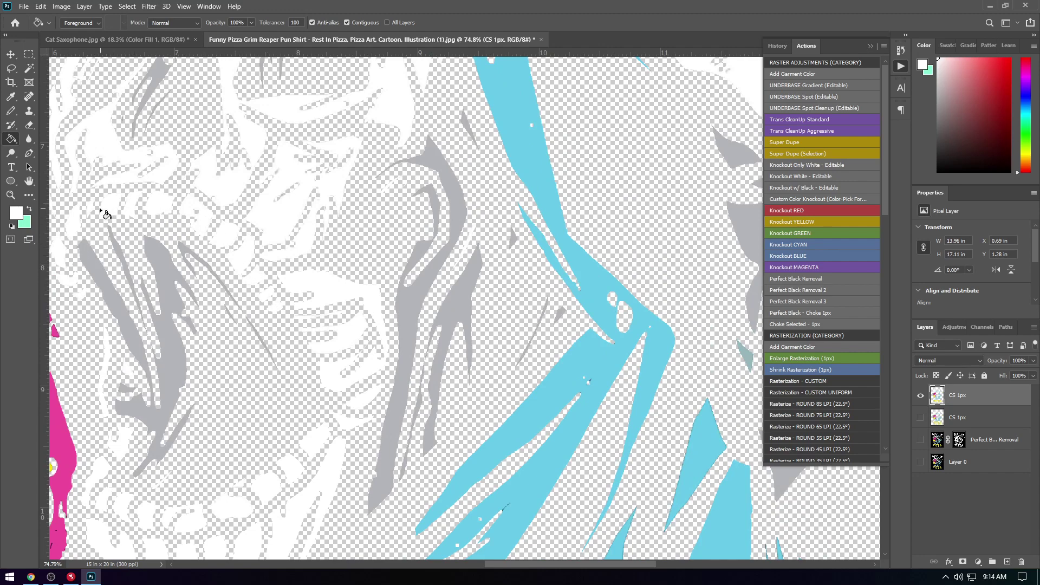
Clean up the remaining skull shapes around the mouth and forehead with colors sampled from the artwork
left_click(101, 275, "alt")
scroll(400, 144, "up", 5)
left_click(399, 213, "alt")
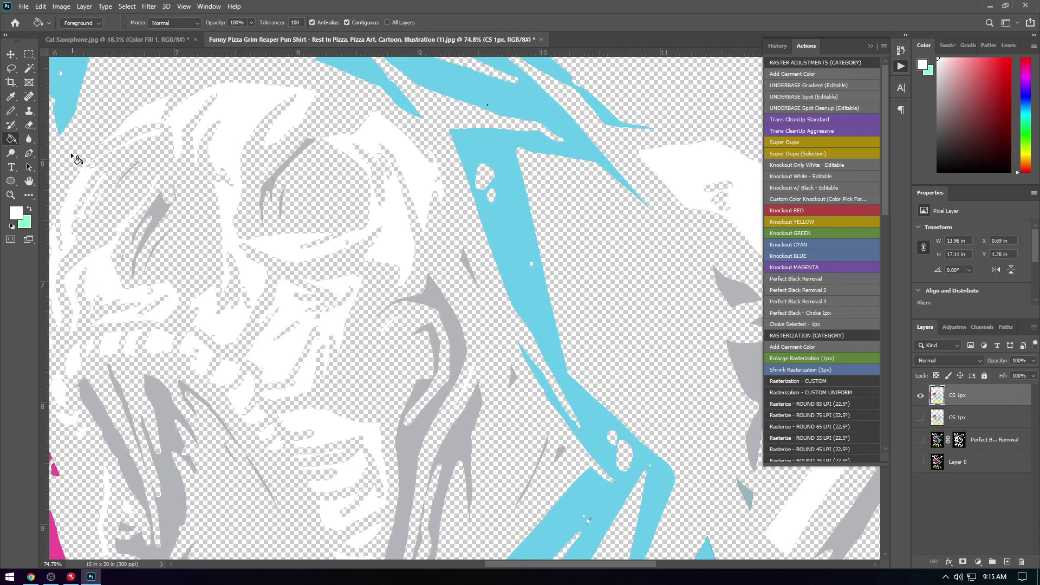
Sample the hood's light blue and fill the blue hood sections around the skull
left_click(71, 100, "alt")
scroll(166, 112, "down", 3)
scroll(355, 91, "down", 2)
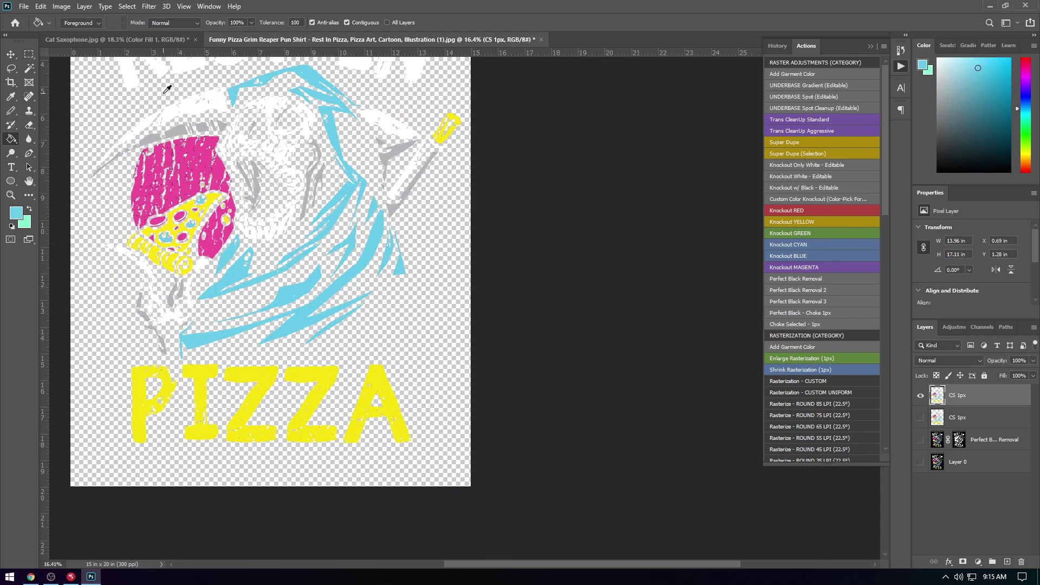
Sample the pink again and fill the large circle beneath the scythe to remove its dark specks
scroll(159, 116, "up", 2)
scroll(160, 116, "up", 3)
left_click(180, 212, "alt")
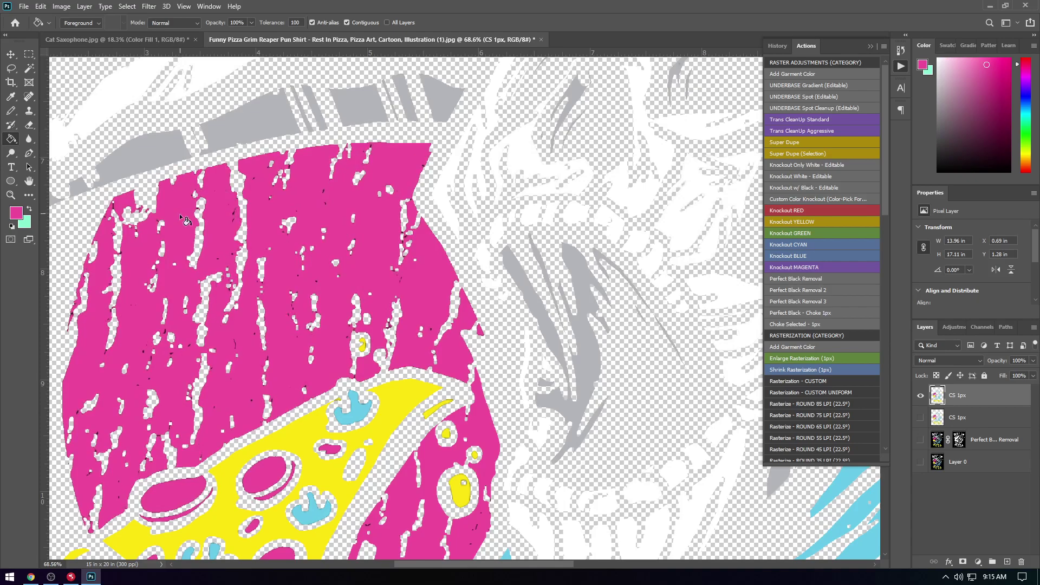
scroll(350, 93, "down", 4)
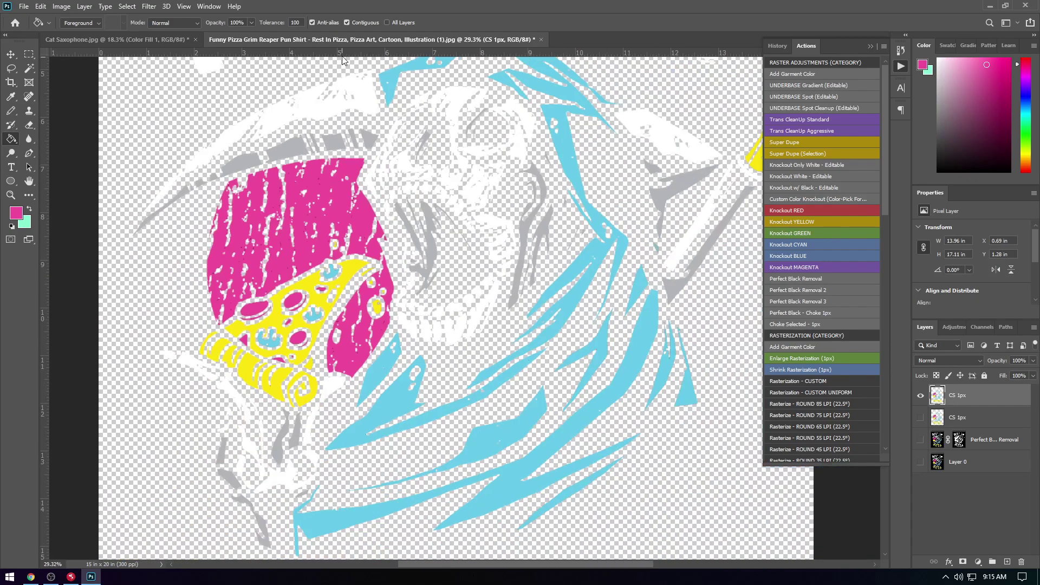
Sample white from the REST IN lettering and yellow from the scythe handle's tip to clean up those areas
scroll(349, 93, "up", 5)
left_click(232, 242, "alt")
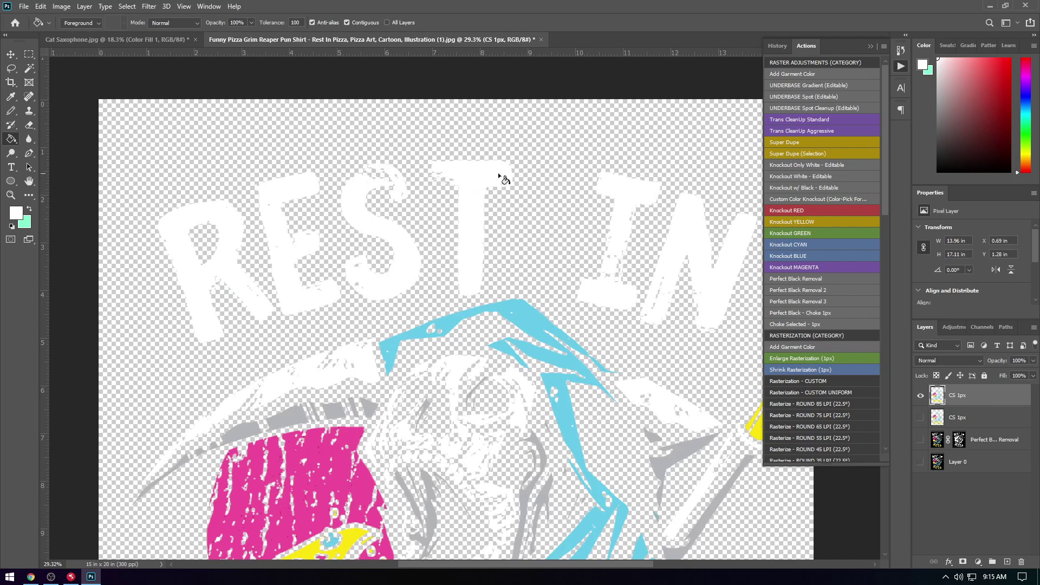
scroll(678, 206, "right", 3)
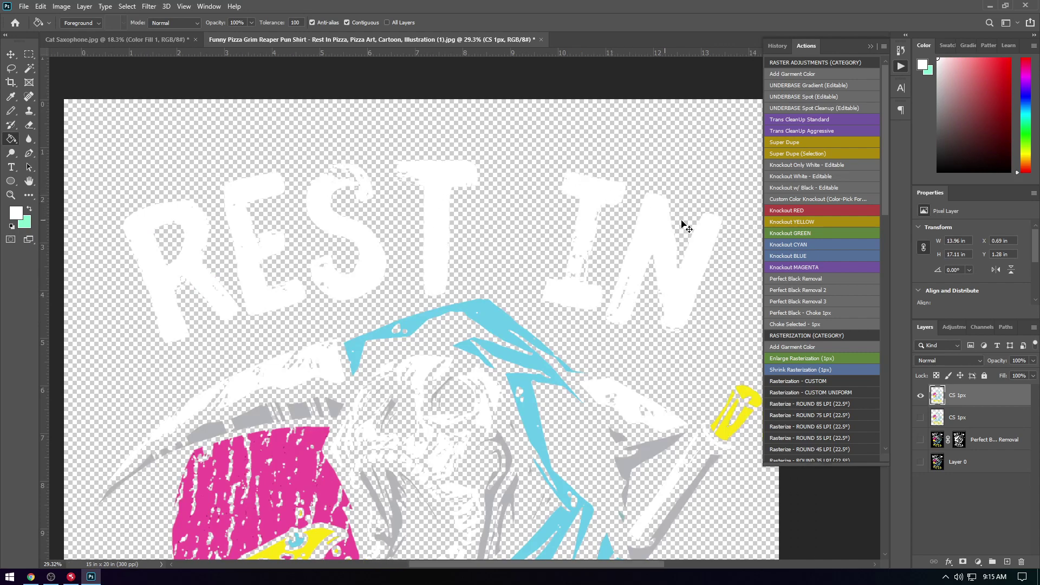
left_click(648, 418, "alt")
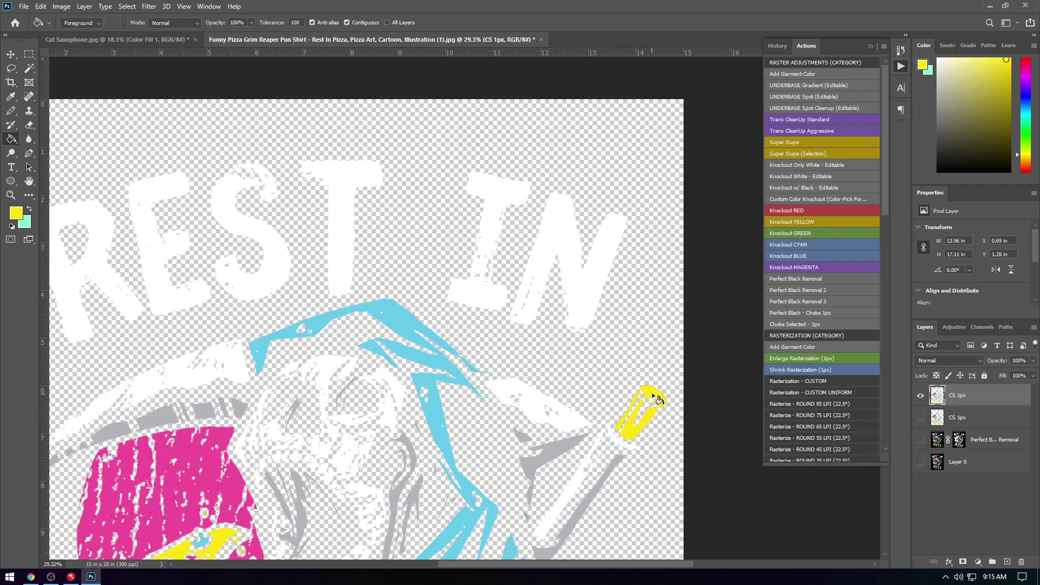
scroll(610, 428, "up", 1)
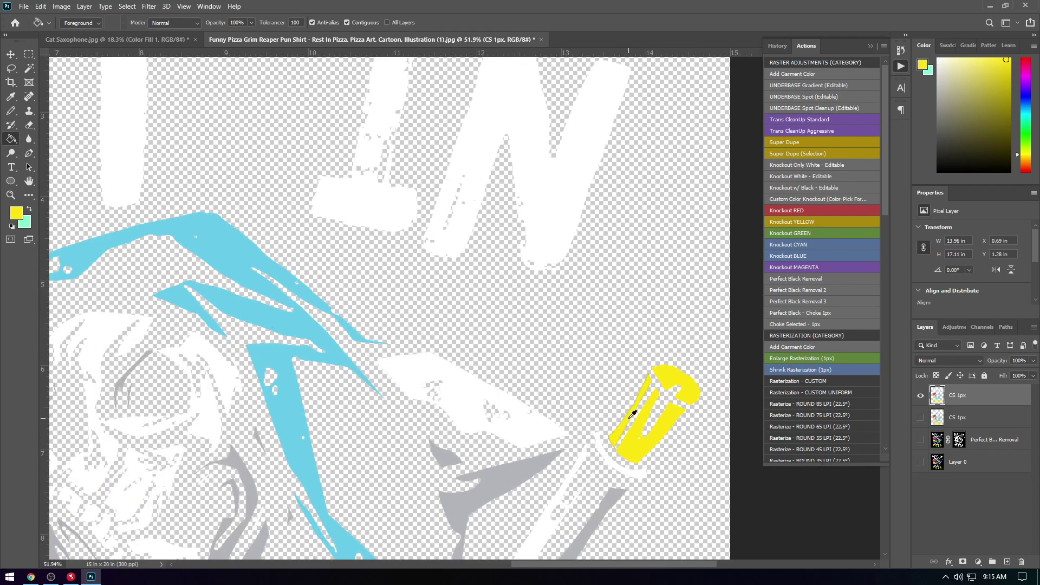
Add a black garment color layer beneath the whole design and toggle its visibility off and on to check the artwork
scroll(631, 414, "down", 2)
scroll(477, 287, "down", 2)
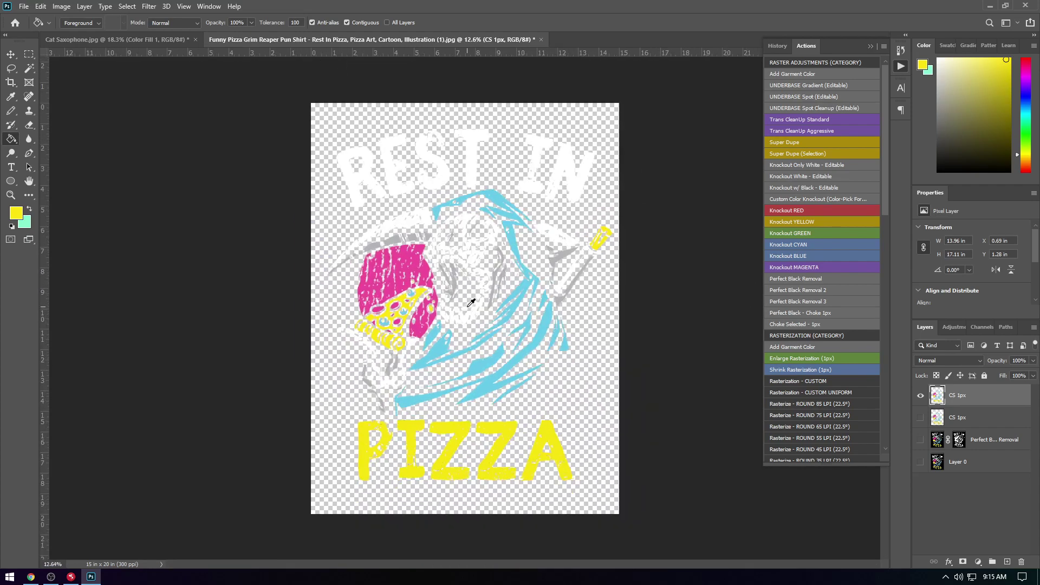
left_click(848, 74)
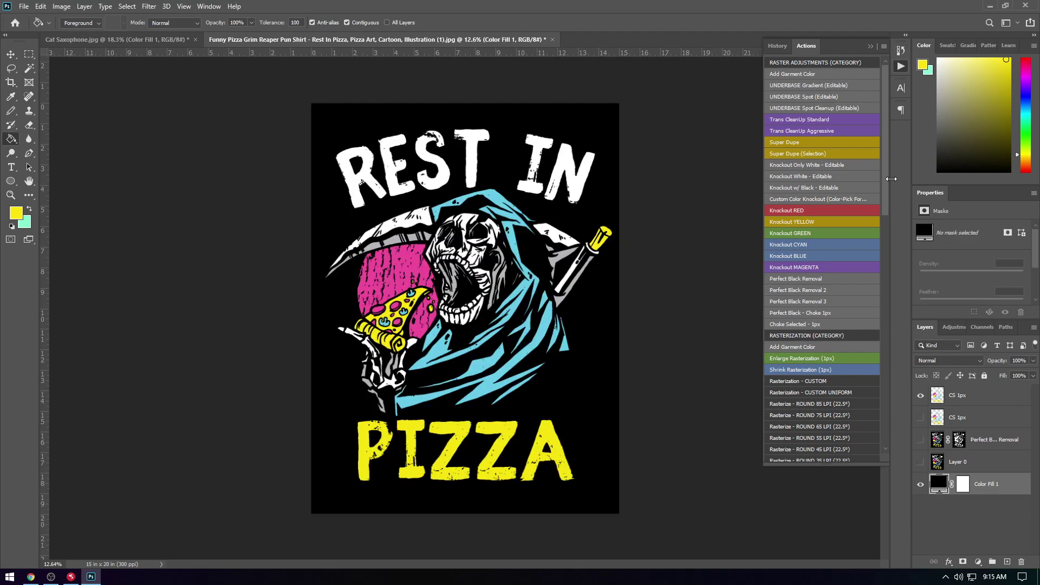
left_click(921, 485)
left_click(920, 485)
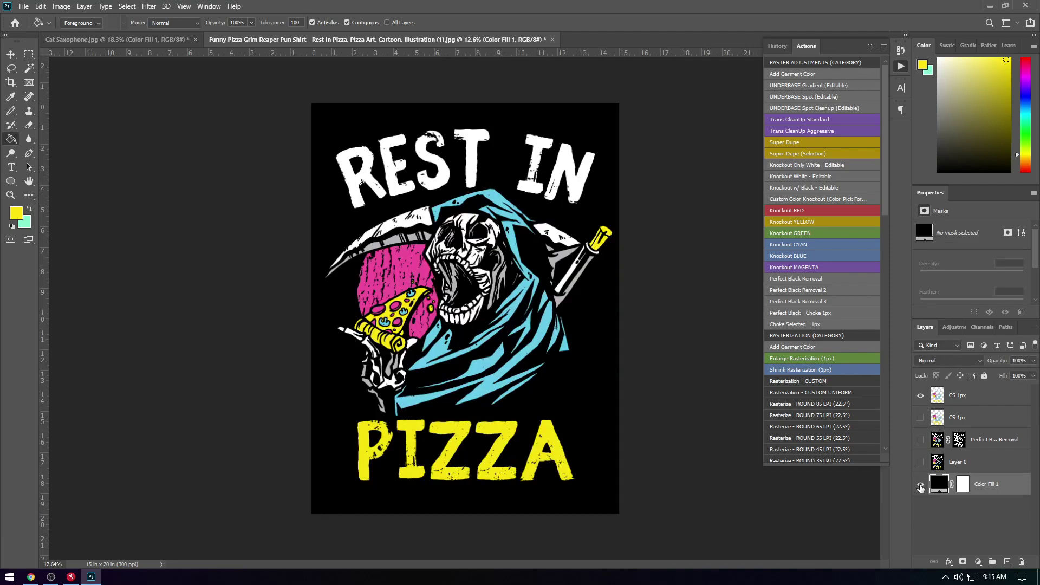